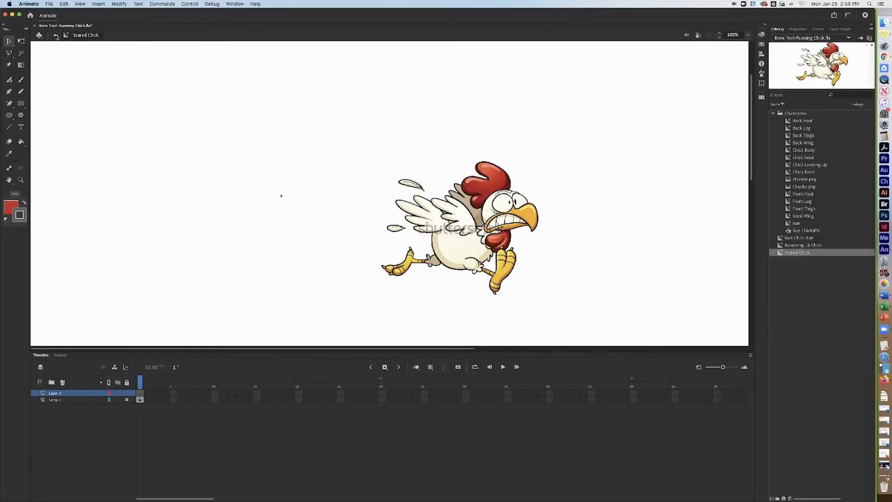
Return to Scene 1 and reopen the Scared Chick symbol from the library for editing.
{"action": "left_click", "coordinate": [56, 37]}
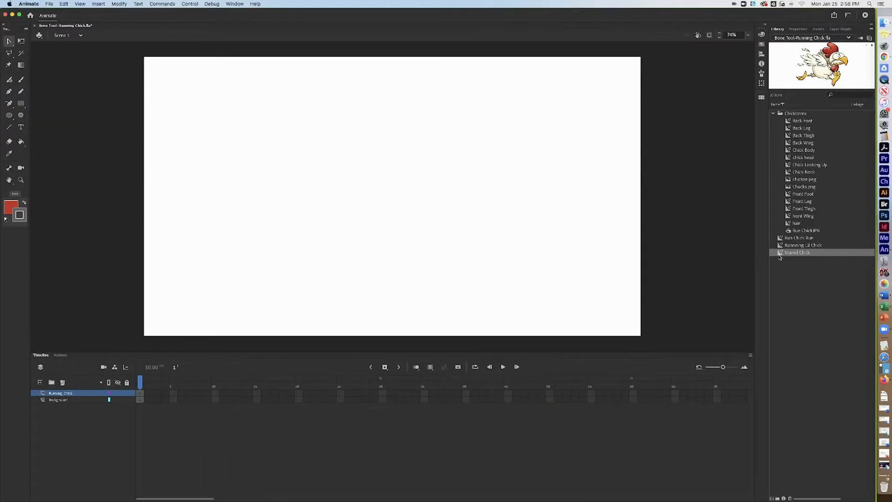
{"action": "left_click", "coordinate": [790, 246]}
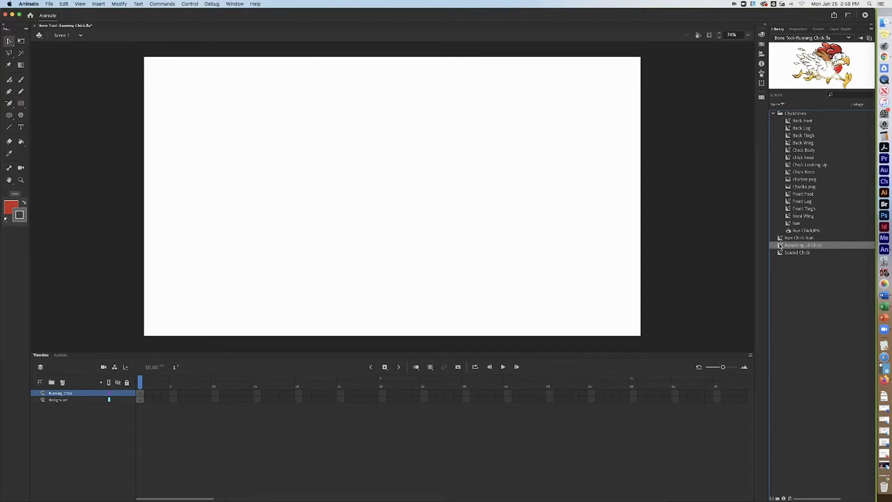
{"action": "left_click", "coordinate": [781, 252]}
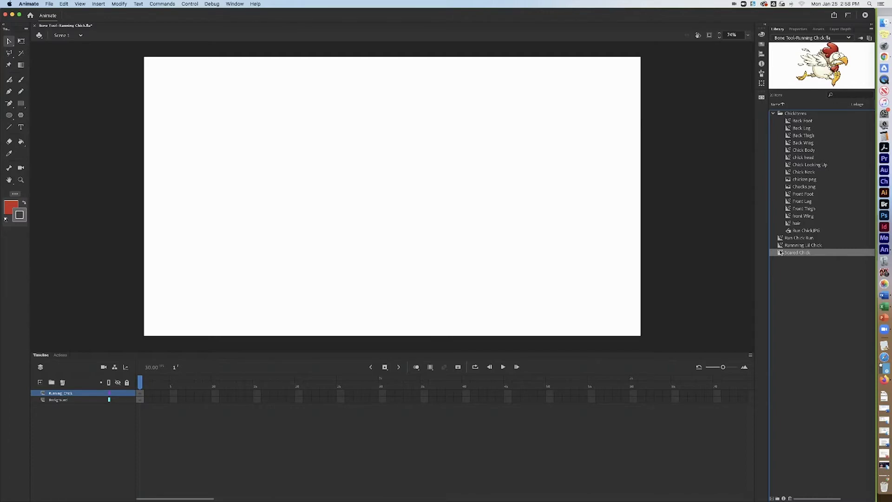
{"action": "double_click", "coordinate": [781, 252]}
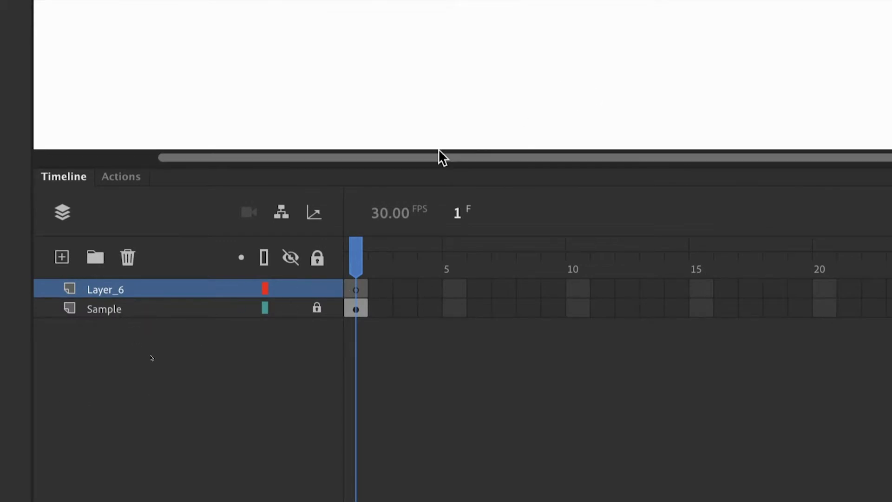
Rename Layer_6 as Back_leg.
{"action": "double_click", "coordinate": [111, 290]}
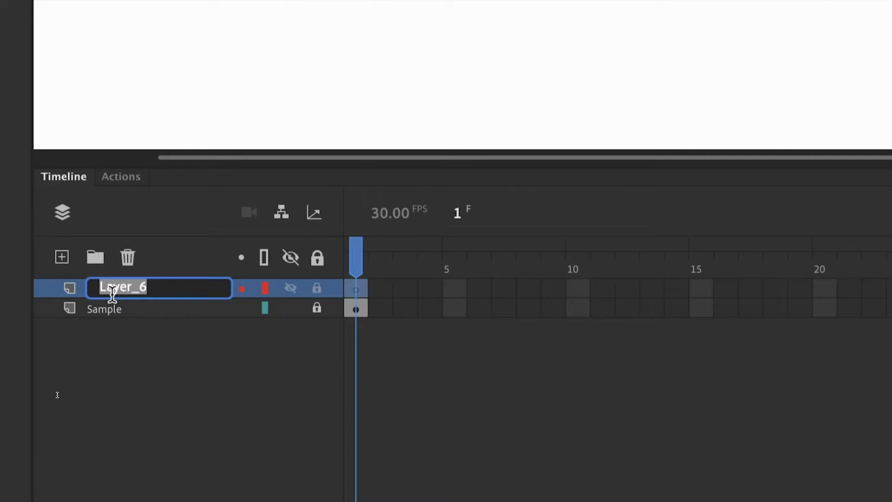
{"action": "type", "text": "B"}
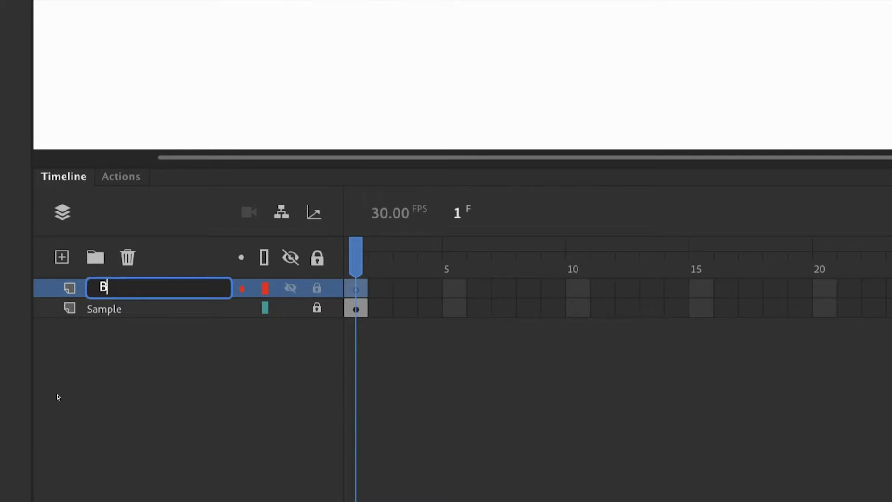
{"action": "type", "text": "ack-foo"}
{"action": "key", "text": "BackSpace"}
{"action": "key", "text": "BackSpace"}
{"action": "key", "text": "BackSpace"}
{"action": "type", "text": "leg"}
Add three layers above Back_leg and name them, from lowest to highest, body, front_leg and head.
{"action": "left_click", "coordinate": [61, 257]}
{"action": "double_click", "coordinate": [123, 291]}
{"action": "type", "text": "body"}
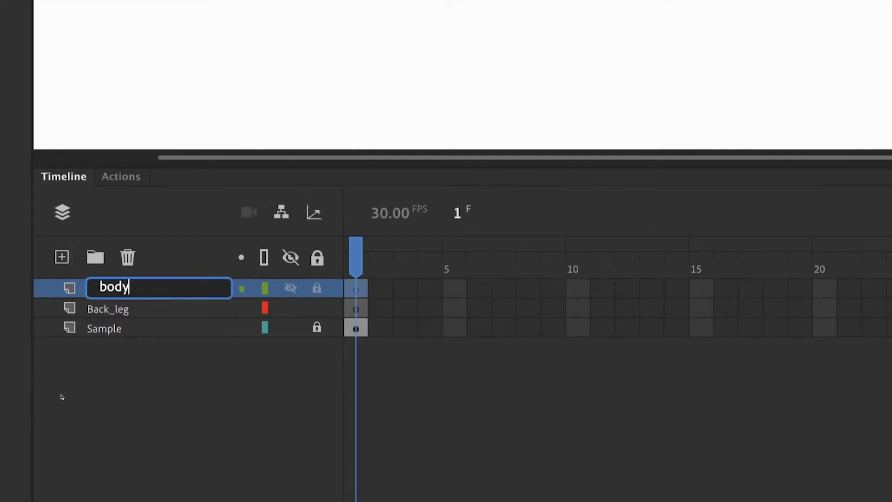
{"action": "left_click", "coordinate": [61, 257]}
{"action": "double_click", "coordinate": [108, 289]}
{"action": "type", "text": "front_leg"}
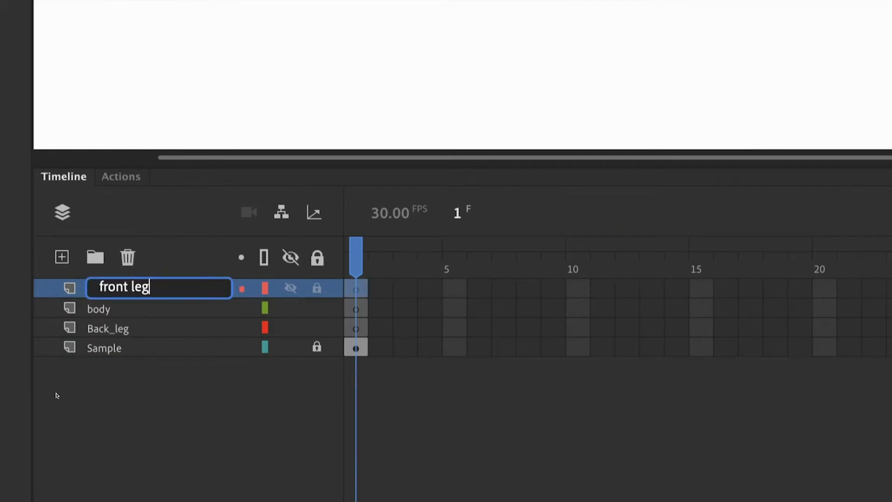
{"action": "left_click", "coordinate": [61, 257]}
{"action": "double_click", "coordinate": [105, 289]}
{"action": "type", "text": "head"}
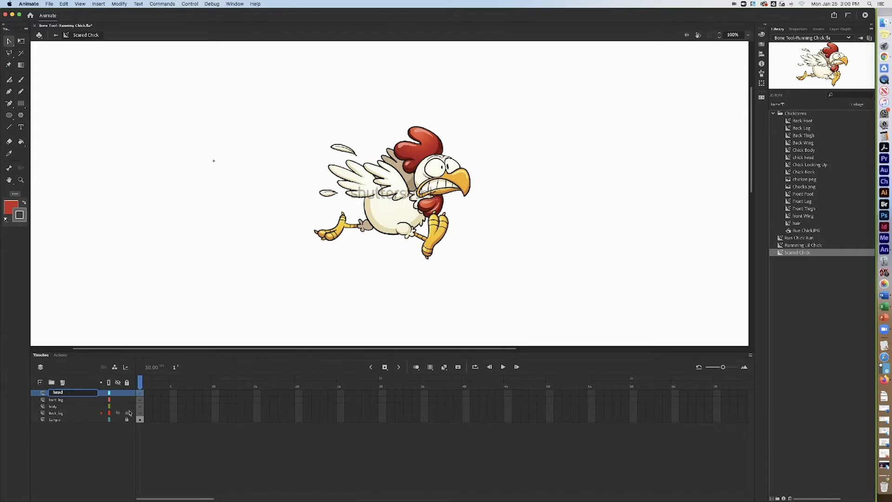
Lock every layer except Back_leg and make that layer's first frame current.
{"action": "left_click", "coordinate": [127, 382]}
{"action": "left_click", "coordinate": [127, 413]}
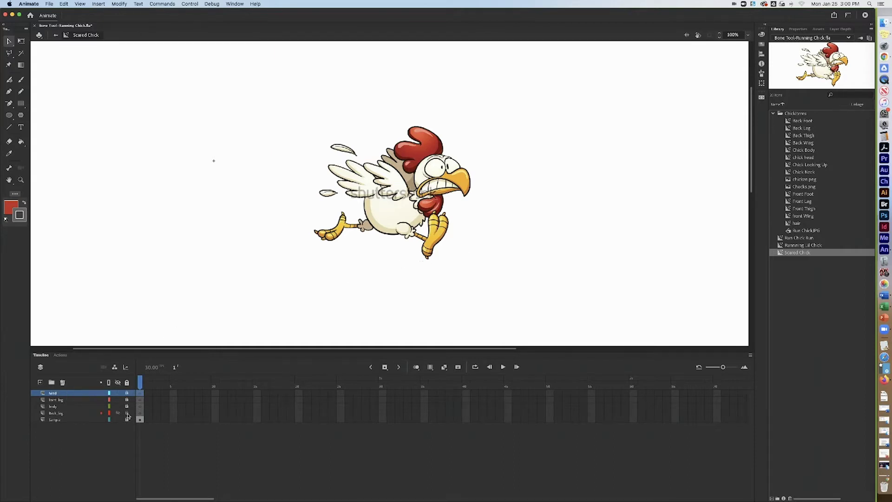
{"action": "left_click", "coordinate": [140, 412]}
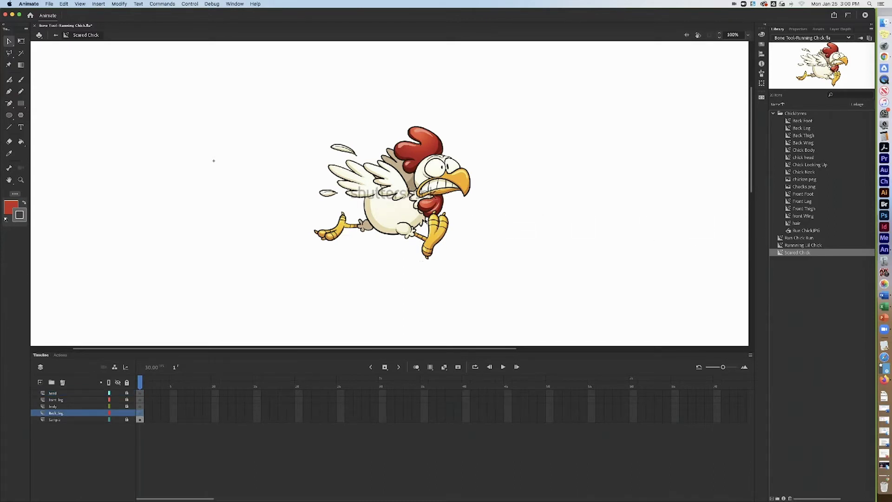
Place the Back Foot, Back Leg and Back Thigh symbols over the sample chick's rear leg, sending the Back Leg piece to the back.
{"action": "left_click", "coordinate": [788, 122]}
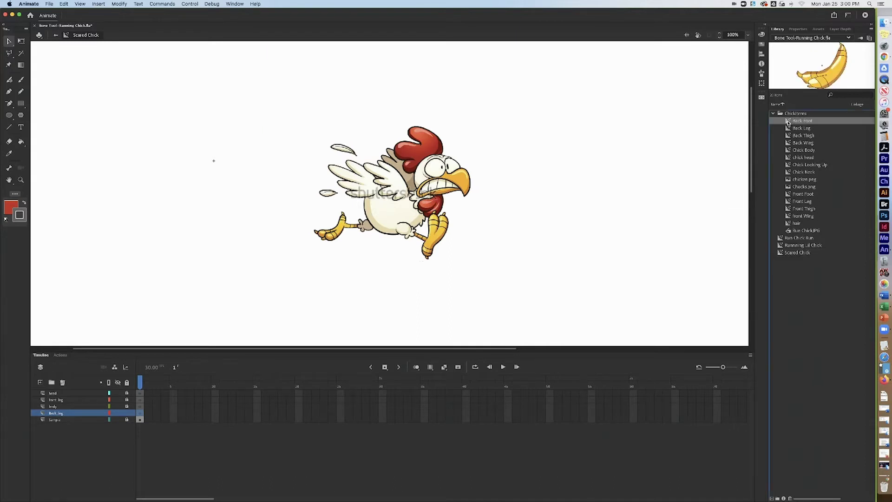
{"action": "left_click_drag", "start_coordinate": [788, 122], "coordinate": [335, 226]}
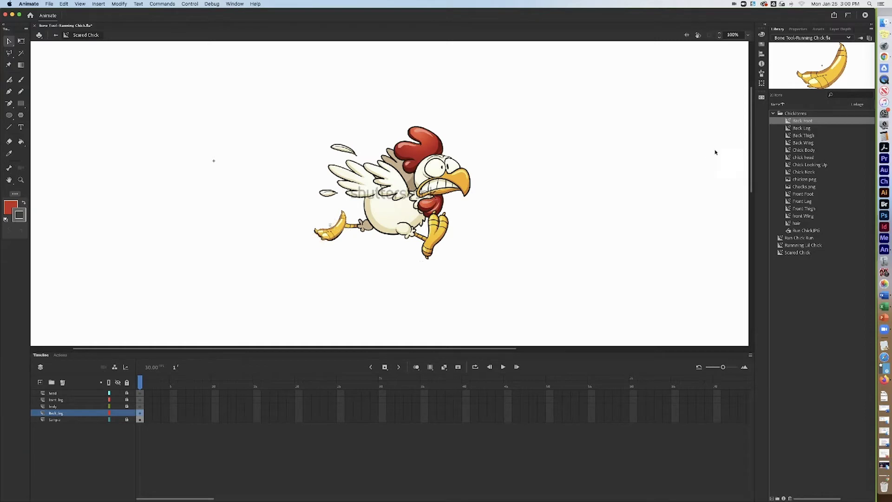
{"action": "left_click", "coordinate": [790, 130]}
{"action": "left_click_drag", "start_coordinate": [790, 130], "coordinate": [361, 231]}
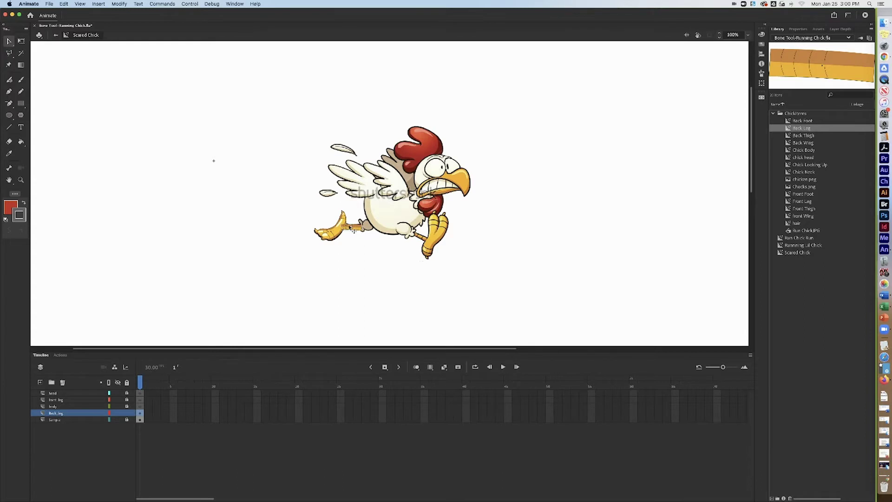
{"action": "right_click", "coordinate": [357, 228]}
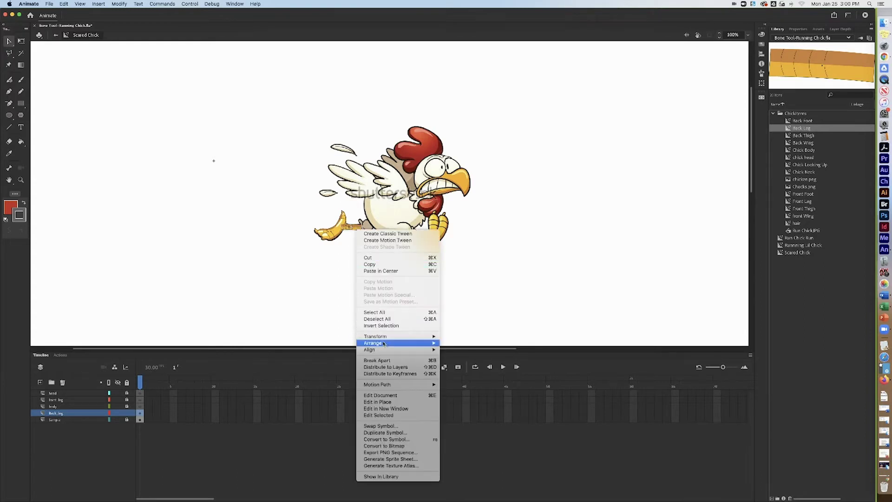
{"action": "mouse_move", "coordinate": [399, 343]}
{"action": "left_click", "coordinate": [473, 362]}
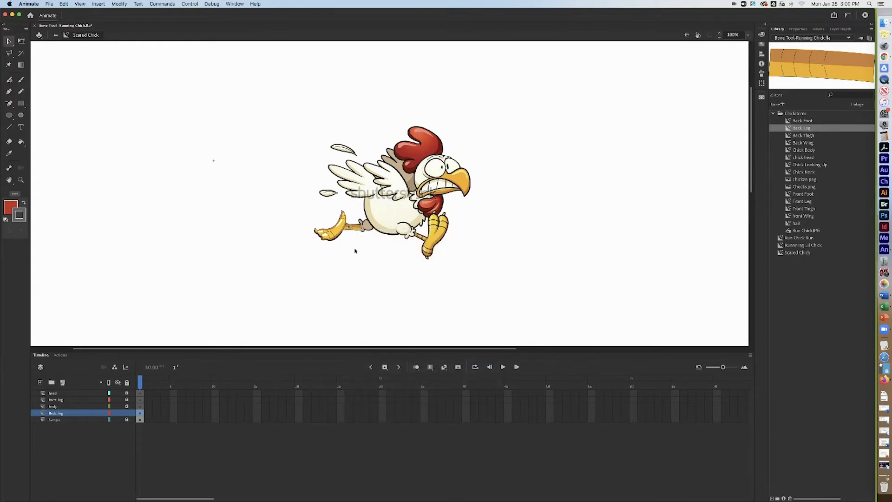
{"action": "left_click_drag", "start_coordinate": [793, 136], "coordinate": [364, 230]}
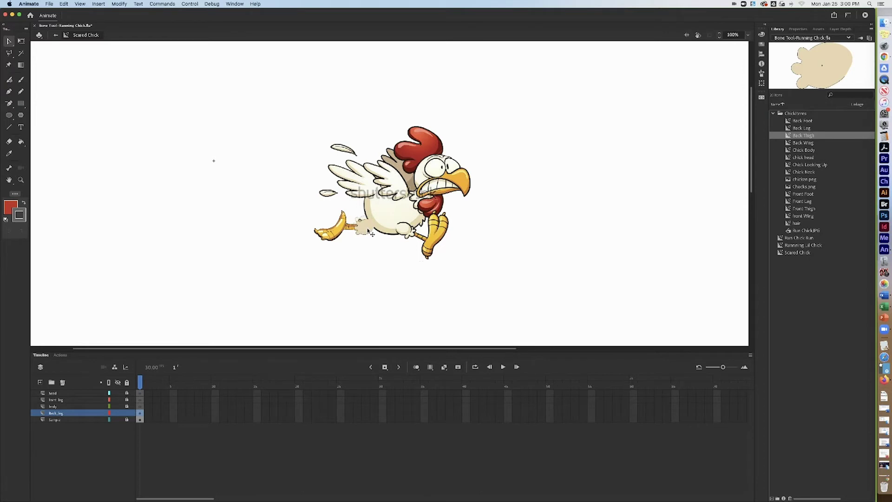
Lock Back_leg, place the Chick Body, front Wing and Back Wing symbols on the body layer, and send the back wing to the back.
{"action": "left_click", "coordinate": [126, 413]}
{"action": "left_click", "coordinate": [141, 406]}
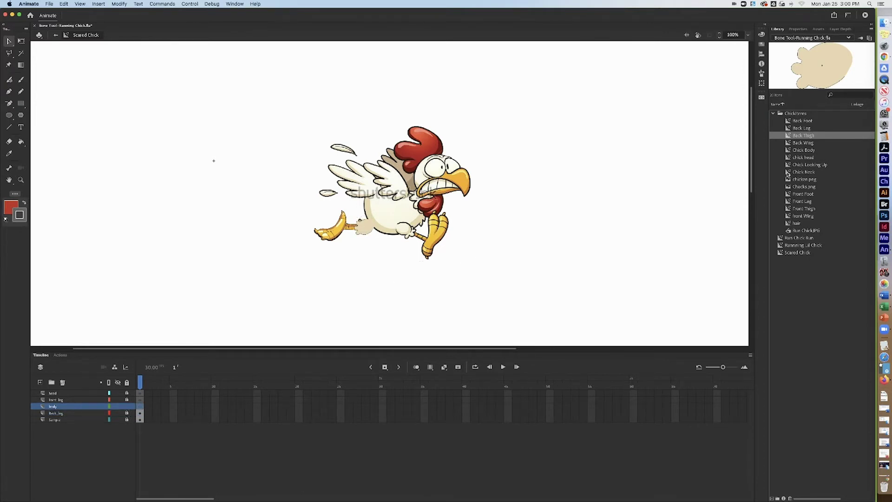
{"action": "left_click", "coordinate": [803, 150]}
{"action": "left_click_drag", "start_coordinate": [802, 150], "coordinate": [395, 206]}
{"action": "left_click", "coordinate": [802, 215]}
{"action": "left_click_drag", "start_coordinate": [803, 216], "coordinate": [360, 179]}
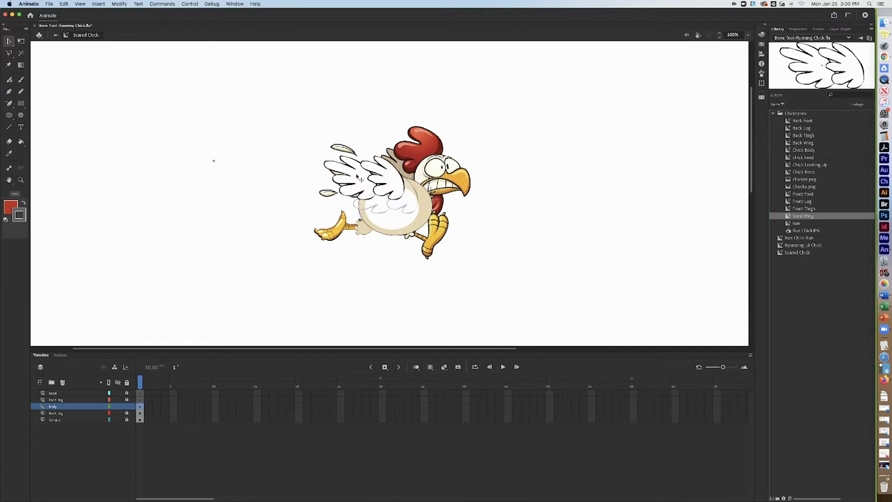
{"action": "left_click", "coordinate": [802, 143]}
{"action": "left_click_drag", "start_coordinate": [803, 143], "coordinate": [395, 164]}
{"action": "right_click", "coordinate": [403, 160]}
{"action": "left_click", "coordinate": [552, 297]}
Place the Front Leg symbol on the front_leg layer, change its stacking order and fit it against the front thigh.
{"action": "left_click", "coordinate": [116, 399]}
{"action": "left_click", "coordinate": [802, 201]}
{"action": "left_click_drag", "start_coordinate": [803, 201], "coordinate": [458, 243]}
{"action": "right_click", "coordinate": [451, 243]}
{"action": "left_click", "coordinate": [557, 360]}
{"action": "left_click_drag", "start_coordinate": [442, 237], "coordinate": [430, 233]}
Hide the Sample layer and place the Chick Neck and hair symbols on the head layer.
{"action": "left_click", "coordinate": [117, 419]}
{"action": "left_click", "coordinate": [70, 393]}
{"action": "left_click_drag", "start_coordinate": [799, 172], "coordinate": [437, 176]}
{"action": "left_click_drag", "start_coordinate": [796, 222], "coordinate": [420, 139]}
{"action": "left_click", "coordinate": [70, 418]}
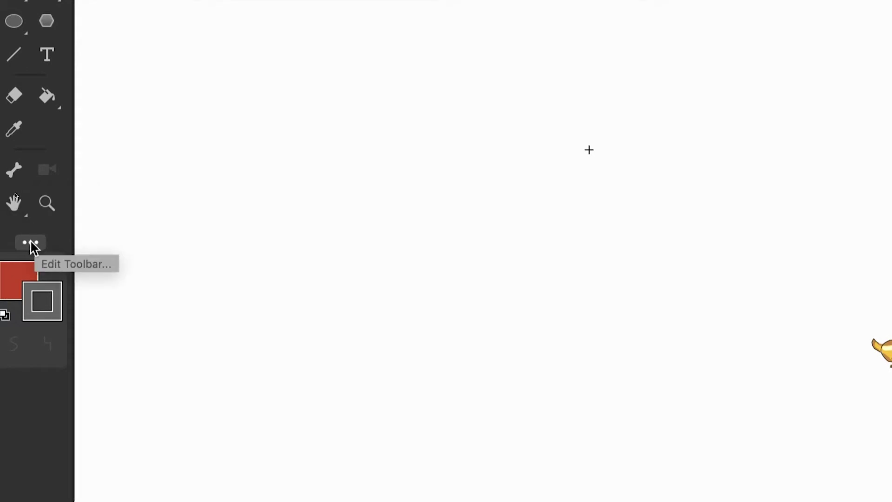
Use the Bone tool to link the back thigh, back leg and back foot with a chain of bones.
{"action": "left_click", "coordinate": [32, 244]}
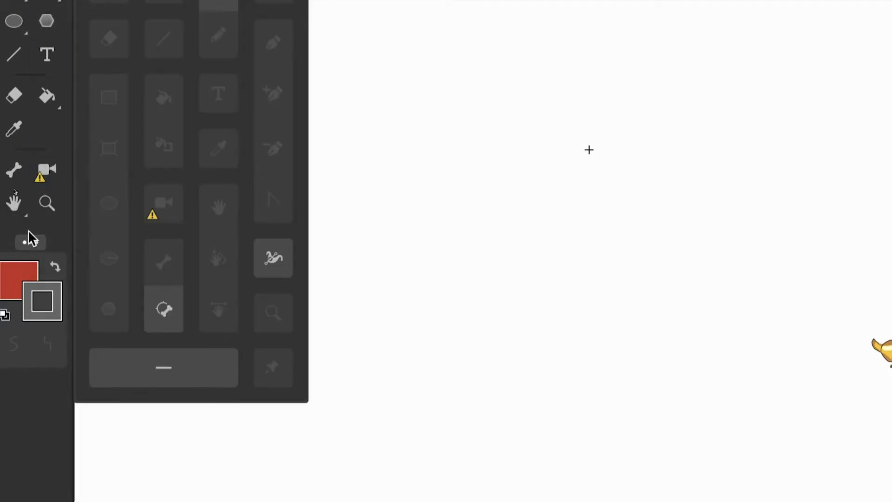
{"action": "left_click", "coordinate": [14, 168]}
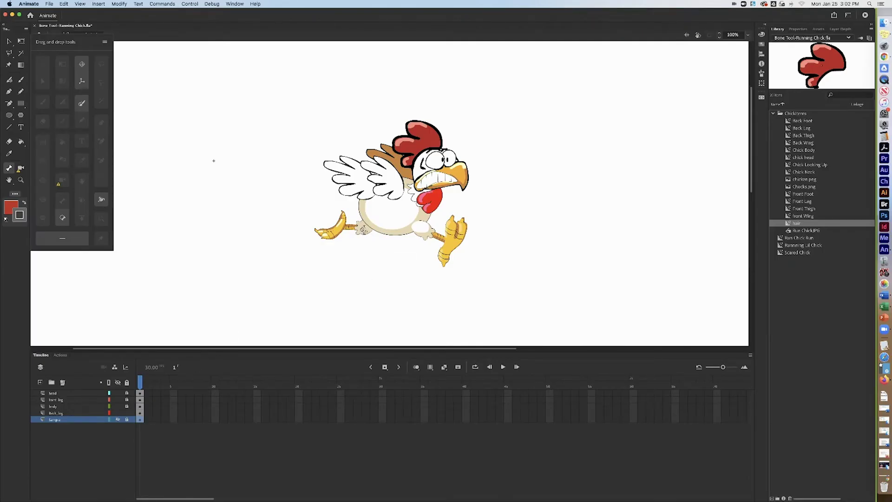
{"action": "left_click", "coordinate": [362, 232]}
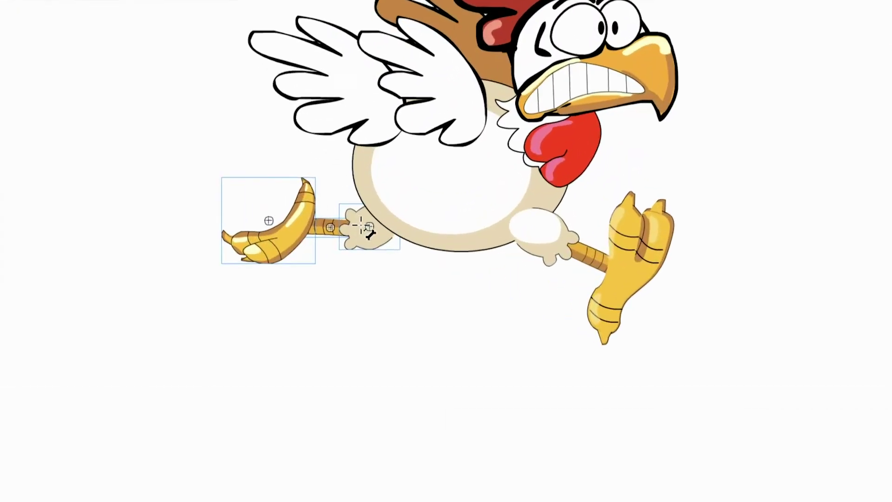
{"action": "left_click_drag", "start_coordinate": [365, 227], "coordinate": [284, 230]}
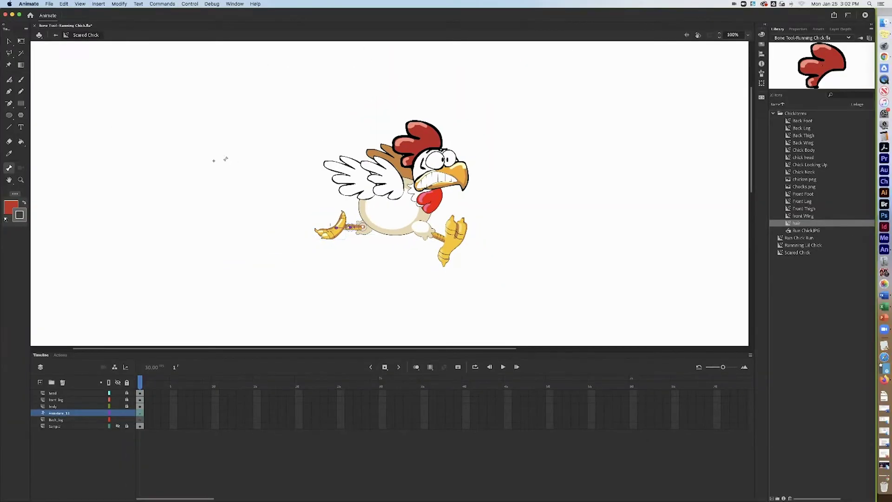
Send the rigged back leg piece to the back so it sits behind the thigh, and select the whole back leg assembly.
{"action": "left_click", "coordinate": [9, 41]}
{"action": "left_click", "coordinate": [285, 203]}
{"action": "left_click", "coordinate": [357, 231]}
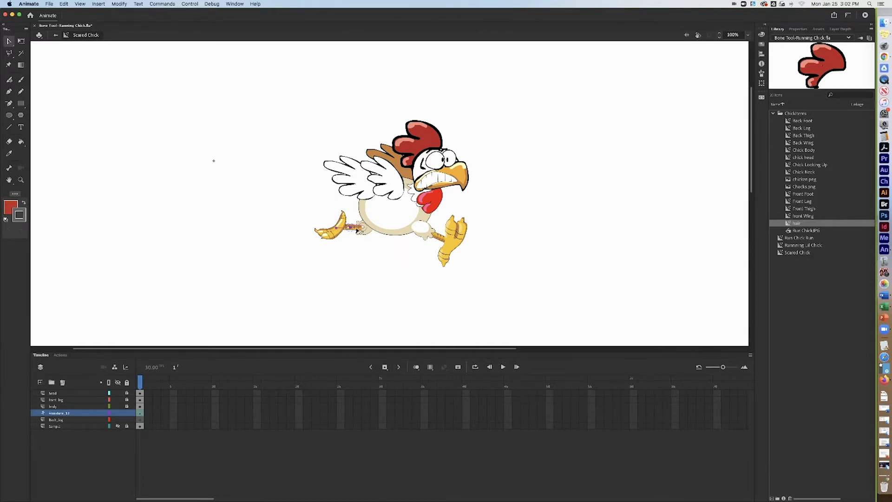
{"action": "right_click", "coordinate": [357, 230]}
{"action": "mouse_move", "coordinate": [393, 344]}
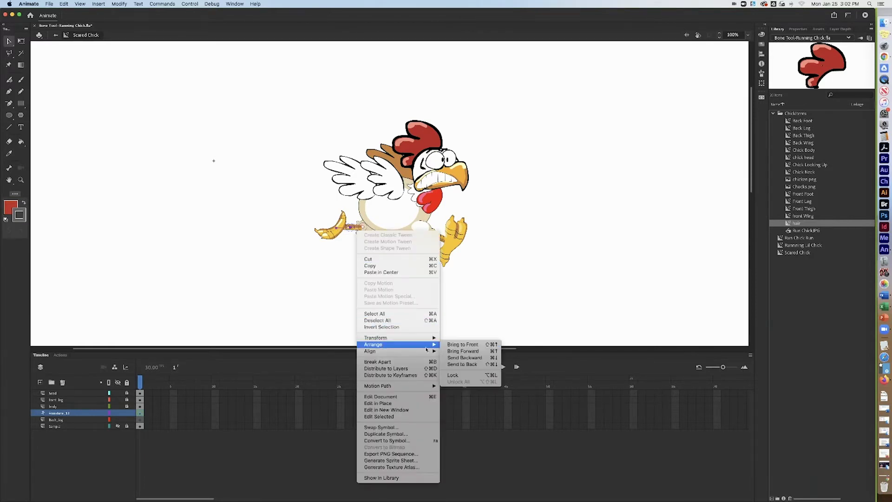
{"action": "left_click", "coordinate": [473, 365]}
{"action": "left_click", "coordinate": [334, 267]}
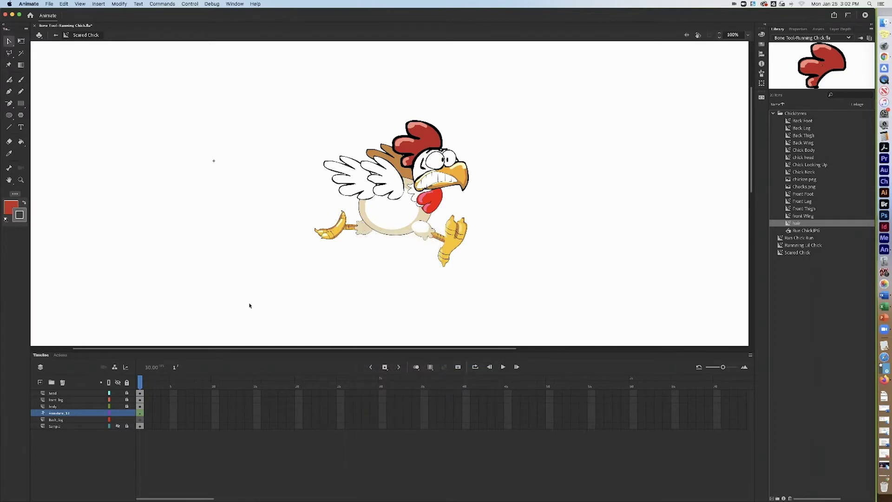
{"action": "left_click_drag", "start_coordinate": [312, 206], "coordinate": [385, 250]}
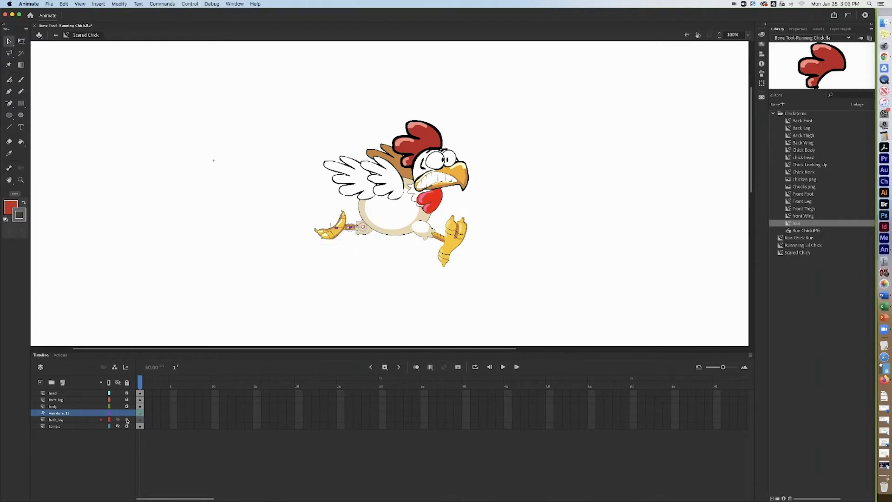
Insert a pose at frame 4 of the back leg's armature layer.
{"action": "left_click", "coordinate": [165, 413]}
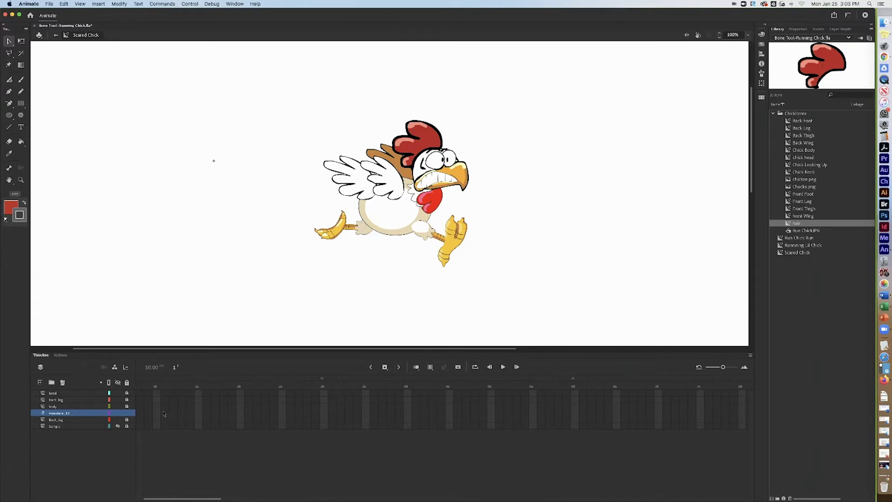
{"action": "right_click", "coordinate": [165, 413]}
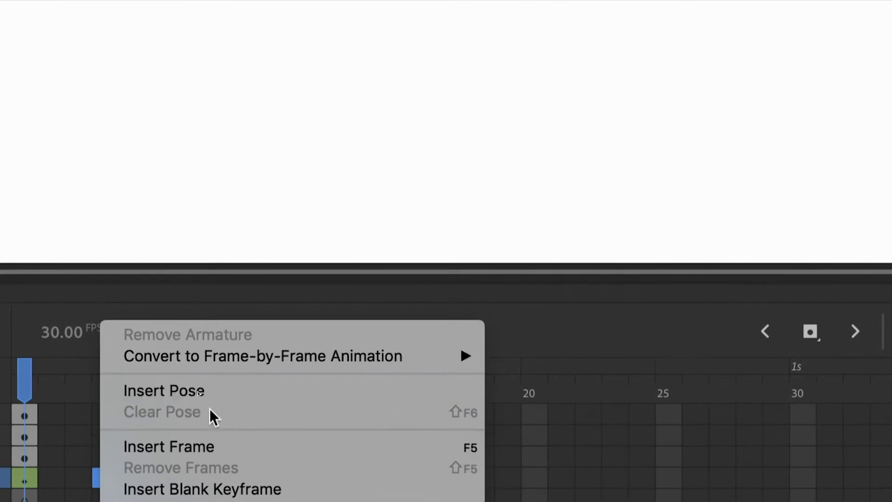
{"action": "left_click", "coordinate": [157, 393]}
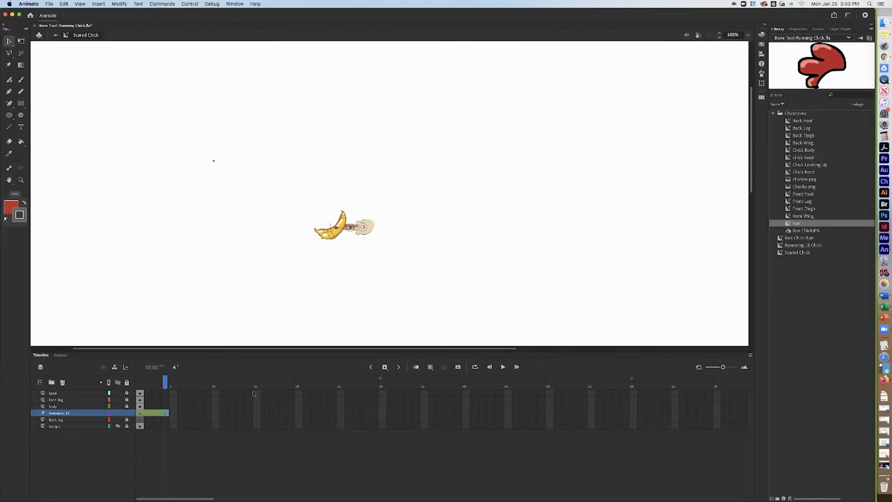
Lock the back leg's armature layer and add bones from the chick's body to its wings.
{"action": "left_click", "coordinate": [127, 413]}
{"action": "left_click", "coordinate": [140, 407]}
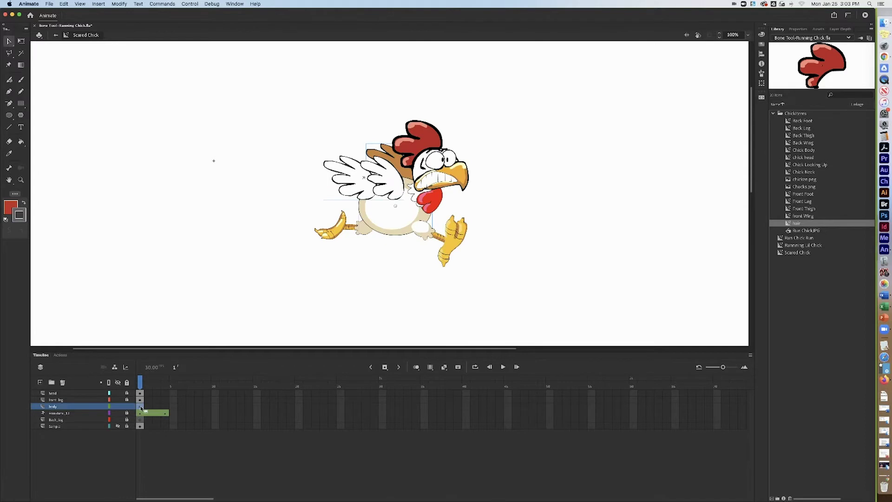
{"action": "left_click", "coordinate": [9, 169]}
{"action": "mouse_move", "coordinate": [399, 208]}
{"action": "left_mouse_down"}
{"action": "mouse_move", "coordinate": [371, 179]}
{"action": "mouse_move", "coordinate": [401, 167]}
{"action": "left_mouse_up"}
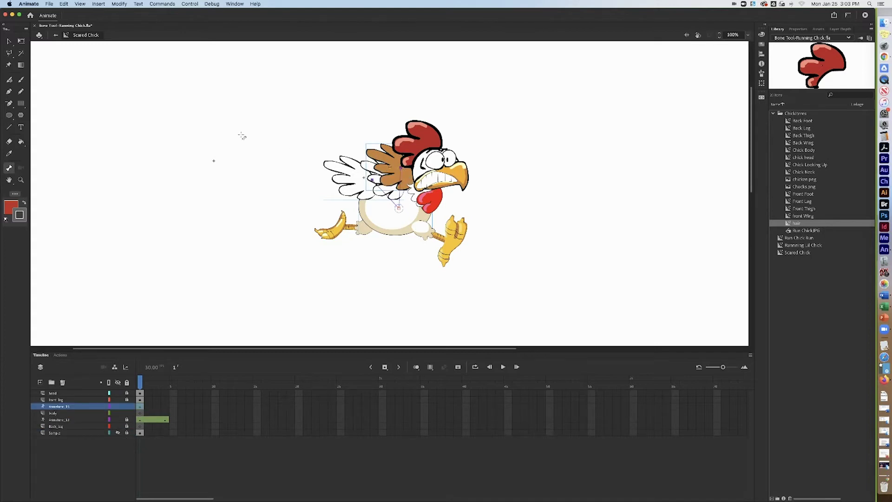
Send the brown back wing behind the chick's body and rotate both wings lower in the frame 1 pose.
{"action": "left_click", "coordinate": [9, 41]}
{"action": "left_click", "coordinate": [375, 145]}
{"action": "left_click", "coordinate": [389, 158]}
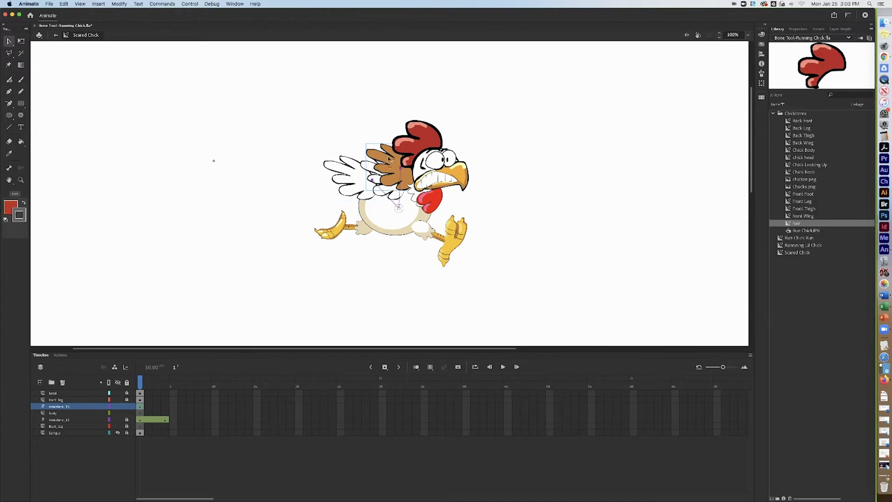
{"action": "right_click", "coordinate": [389, 158]}
{"action": "mouse_move", "coordinate": [418, 272]}
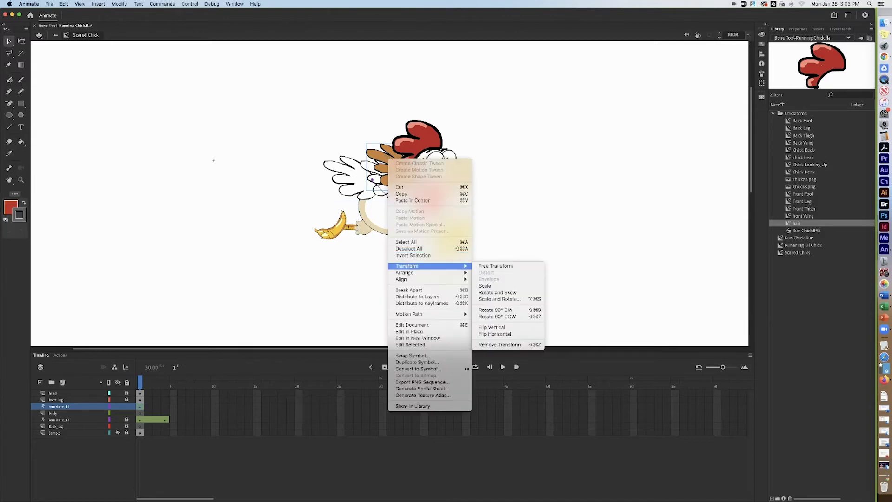
{"action": "left_click", "coordinate": [488, 292]}
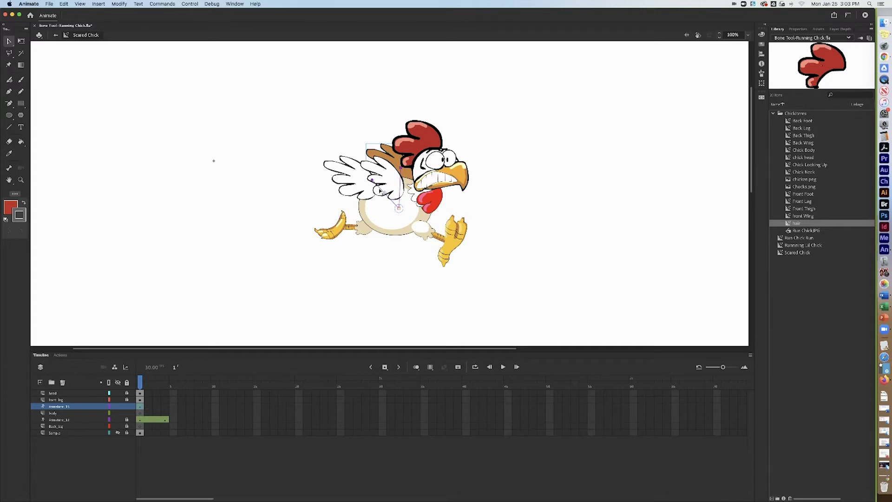
{"action": "mouse_move", "coordinate": [379, 192]}
{"action": "left_mouse_down"}
{"action": "mouse_move", "coordinate": [373, 201]}
{"action": "mouse_move", "coordinate": [392, 183]}
{"action": "mouse_move", "coordinate": [378, 191]}
{"action": "left_mouse_up"}
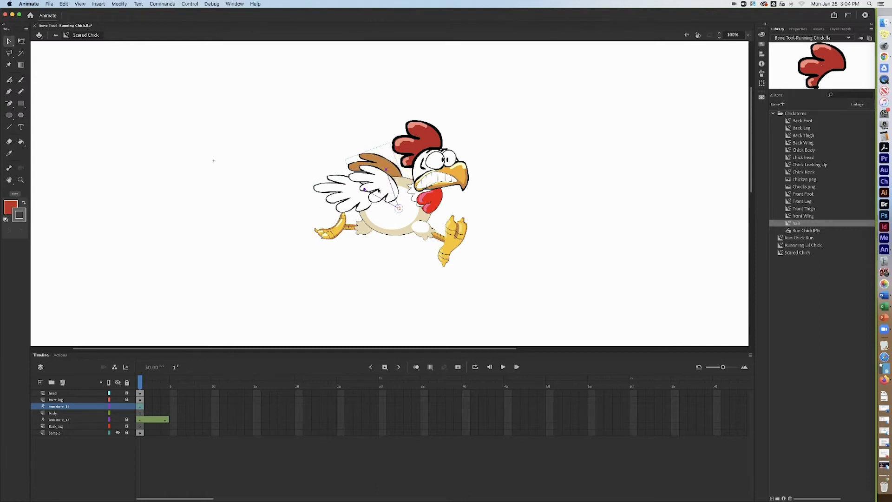
Insert a pose at frame 4 of the wings' armature layer and swing both wings upward.
{"action": "left_click", "coordinate": [165, 408]}
{"action": "right_click", "coordinate": [165, 408]}
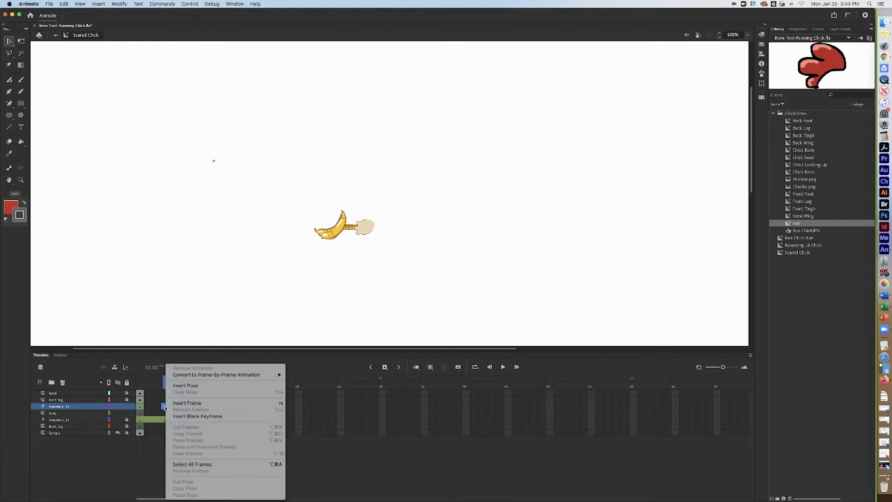
{"action": "left_click", "coordinate": [187, 385]}
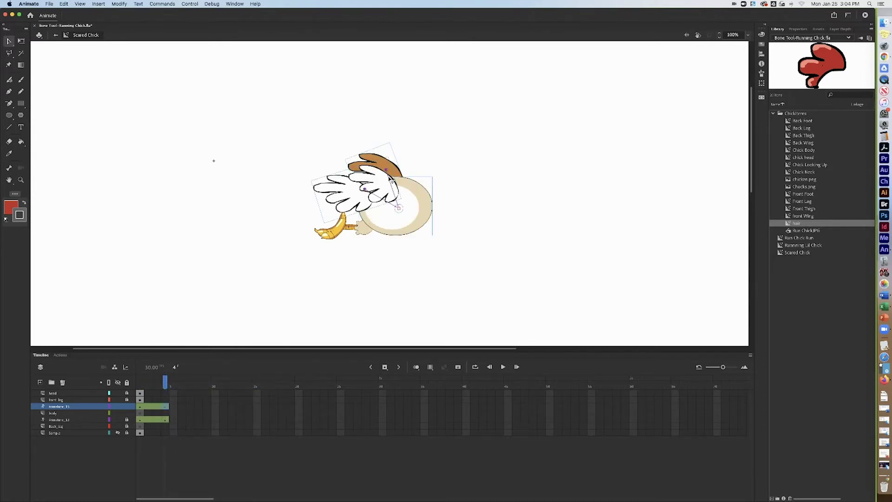
{"action": "left_click_drag", "start_coordinate": [389, 178], "coordinate": [394, 173]}
{"action": "left_click_drag", "start_coordinate": [396, 203], "coordinate": [396, 176]}
{"action": "left_click_drag", "start_coordinate": [370, 217], "coordinate": [319, 225]}
{"action": "mouse_move", "coordinate": [380, 216]}
{"action": "left_mouse_down"}
{"action": "mouse_move", "coordinate": [388, 197]}
{"action": "mouse_move", "coordinate": [383, 205]}
{"action": "left_mouse_up"}
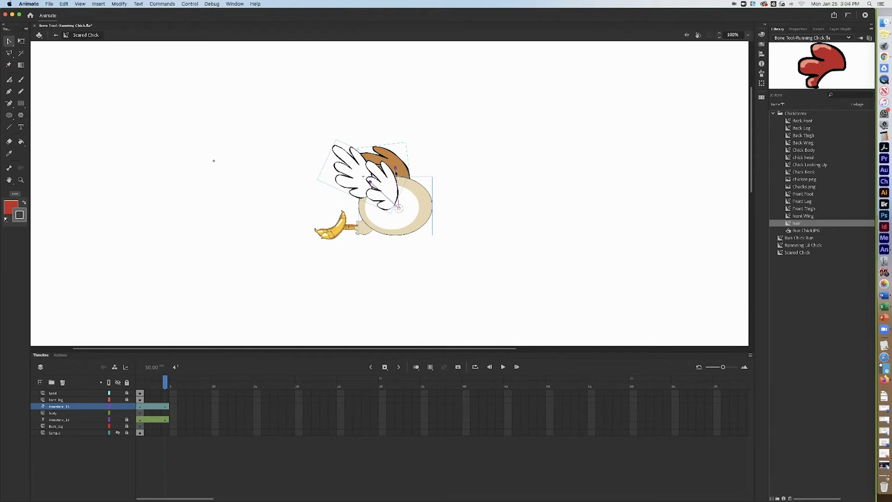
{"action": "left_click_drag", "start_coordinate": [387, 151], "coordinate": [383, 145]}
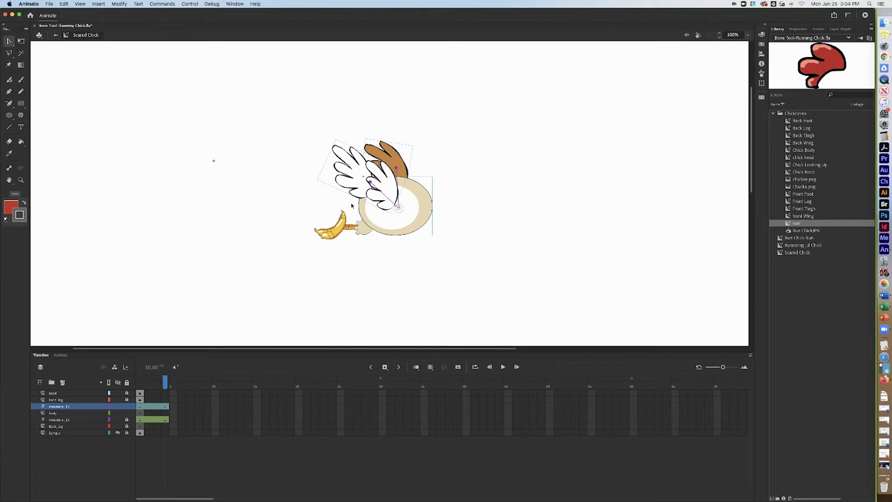
Insert a pose at frame 7 of the wings' armature layer and swing both wings down toward the tail.
{"action": "left_click", "coordinate": [189, 406]}
{"action": "right_click", "coordinate": [190, 407]}
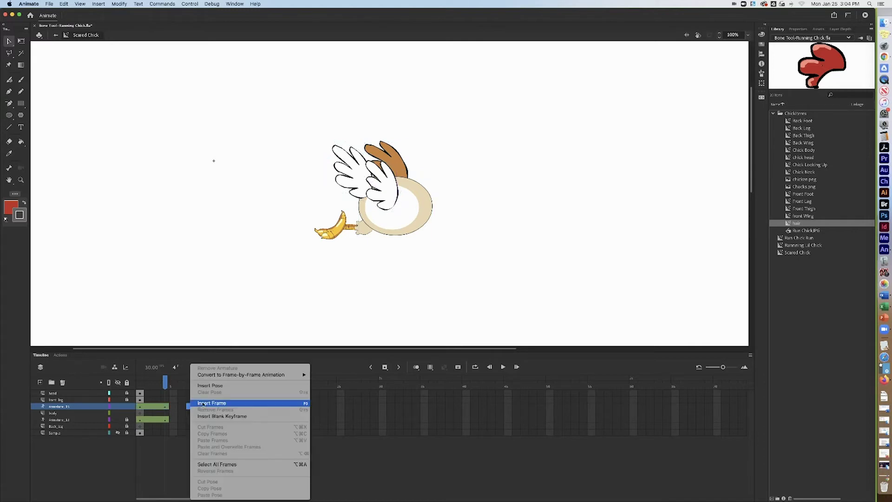
{"action": "left_click", "coordinate": [210, 385]}
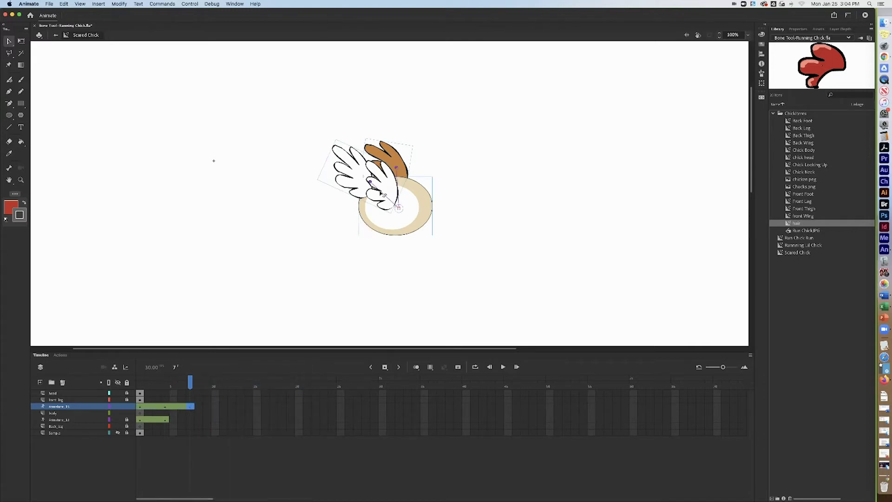
{"action": "left_click_drag", "start_coordinate": [384, 194], "coordinate": [319, 202]}
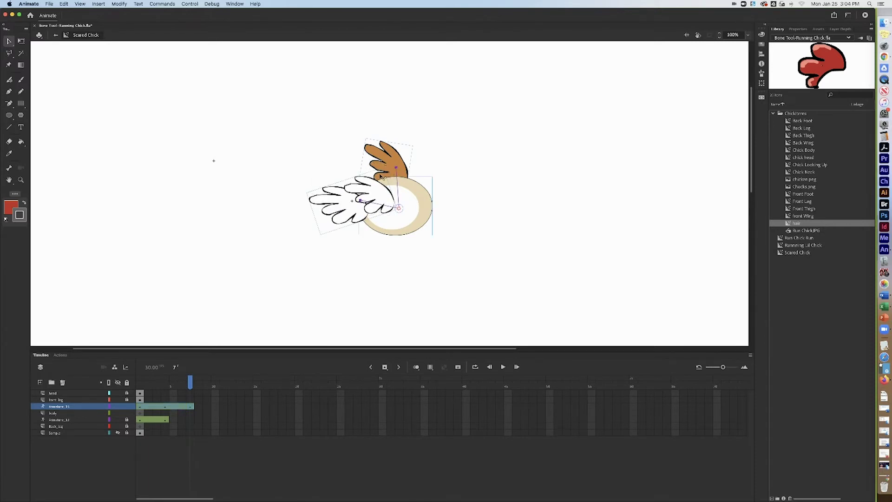
{"action": "left_click_drag", "start_coordinate": [374, 153], "coordinate": [334, 157]}
Pose the wings raised at frame 10 and lowered at frame 13, and lock their armature layer.
{"action": "left_click", "coordinate": [216, 407]}
{"action": "left_click", "coordinate": [240, 407]}
{"action": "left_click_drag", "start_coordinate": [385, 197], "coordinate": [366, 197]}
{"action": "left_click_drag", "start_coordinate": [387, 160], "coordinate": [371, 177]}
{"action": "left_click", "coordinate": [127, 406]}
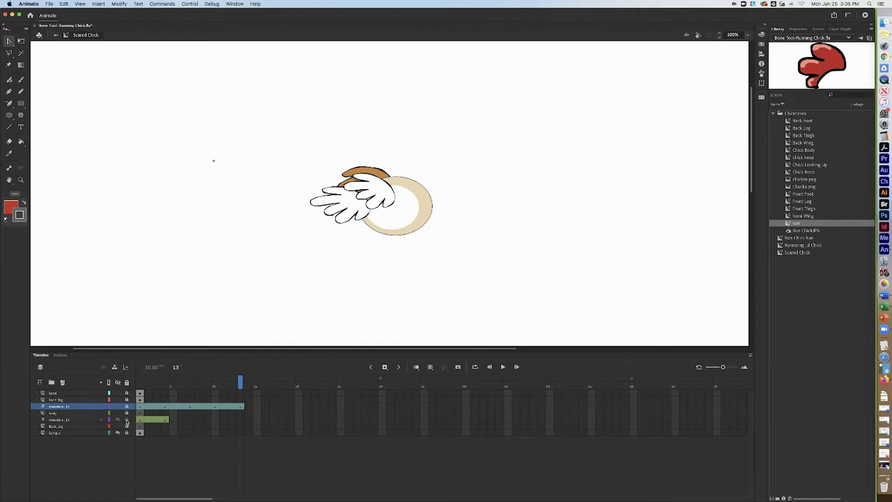
At frame 4 of the back leg's armature layer, swing the leg and foot downward and move the assembly closer under the body.
{"action": "left_click", "coordinate": [166, 420]}
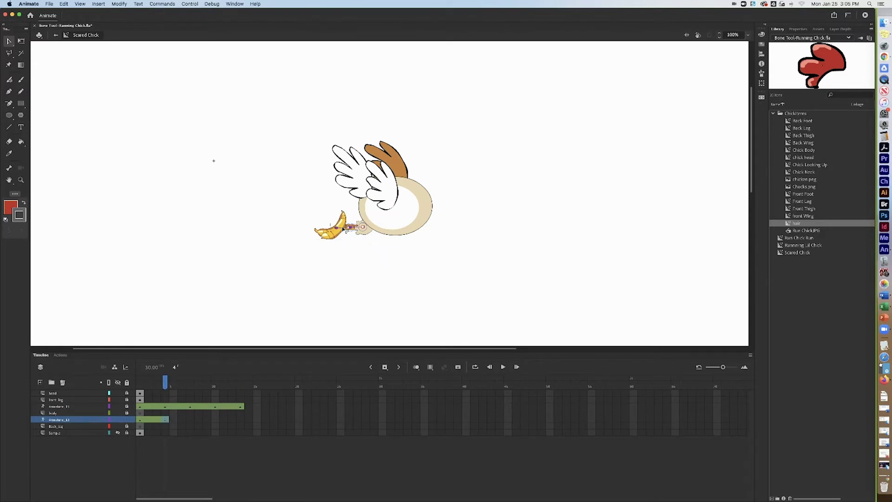
{"action": "left_click_drag", "start_coordinate": [344, 229], "coordinate": [345, 232]}
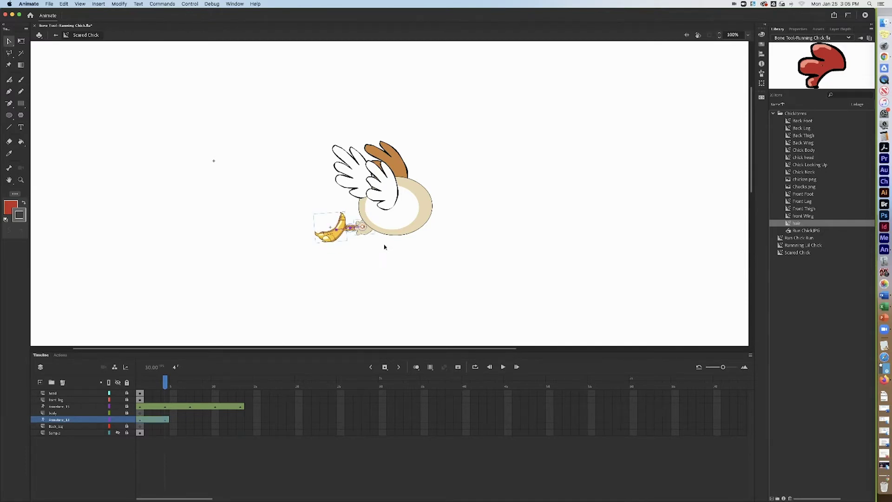
{"action": "left_click_drag", "start_coordinate": [359, 228], "coordinate": [357, 237]}
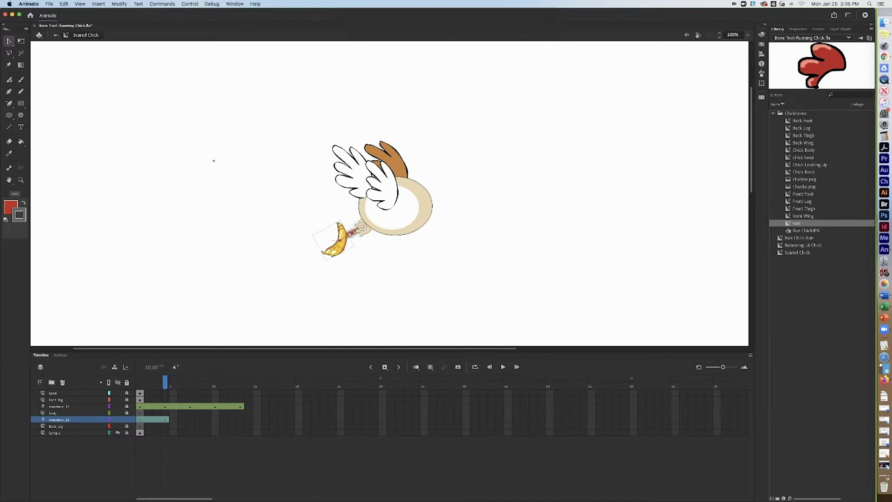
{"action": "left_click", "coordinate": [354, 243]}
{"action": "left_click_drag", "start_coordinate": [319, 213], "coordinate": [374, 265]}
{"action": "left_click", "coordinate": [351, 269]}
{"action": "left_click", "coordinate": [165, 419]}
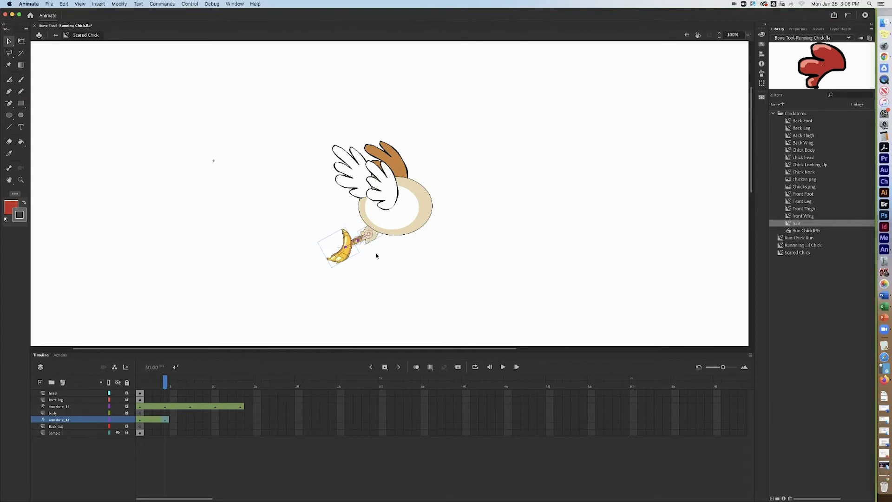
Insert a pose at frame 7 of the back leg's armature layer and bring the leg forward beneath the body.
{"action": "scroll", "coordinate": [237, 184], "scroll_direction": "down", "scroll_amount": 2}
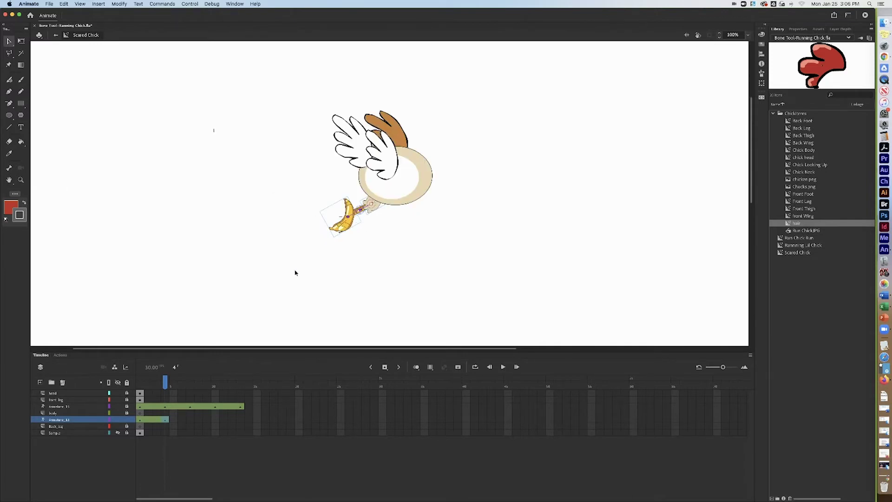
{"action": "left_click", "coordinate": [190, 420]}
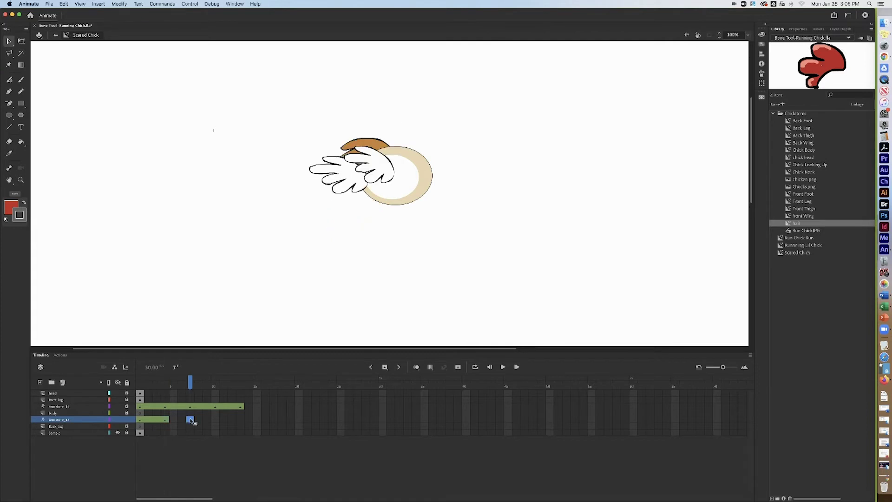
{"action": "right_click", "coordinate": [190, 420]}
{"action": "left_click", "coordinate": [211, 385]}
{"action": "left_click", "coordinate": [365, 210]}
{"action": "left_click_drag", "start_coordinate": [367, 208], "coordinate": [383, 220]}
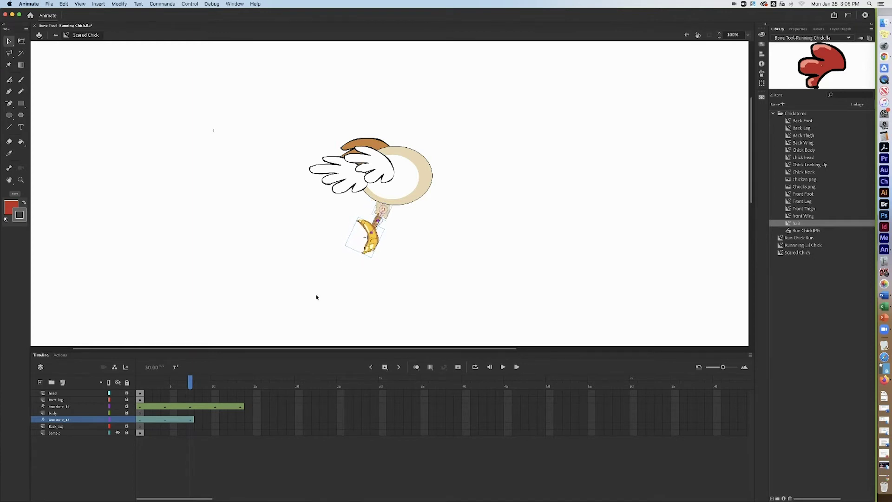
Insert a pose at frame 10 of the back leg's armature layer, straighten the leg vertically and rotate the foot toward the ground.
{"action": "left_click", "coordinate": [215, 420]}
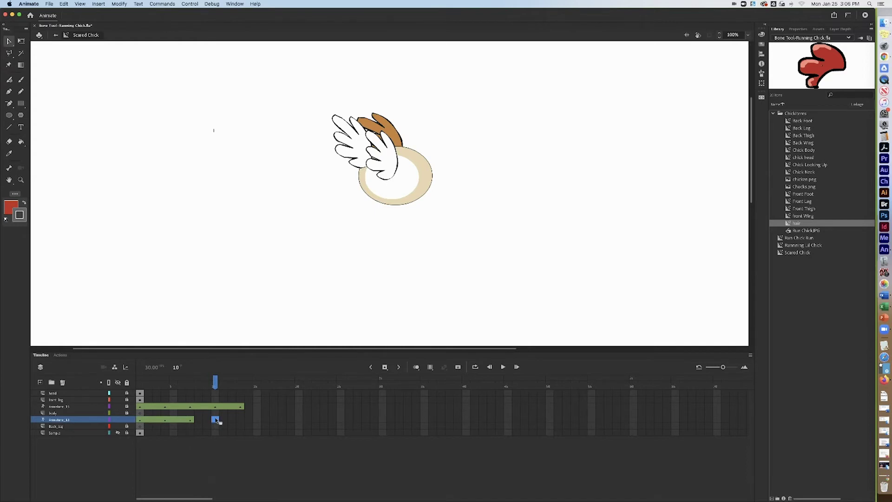
{"action": "right_click", "coordinate": [216, 420]}
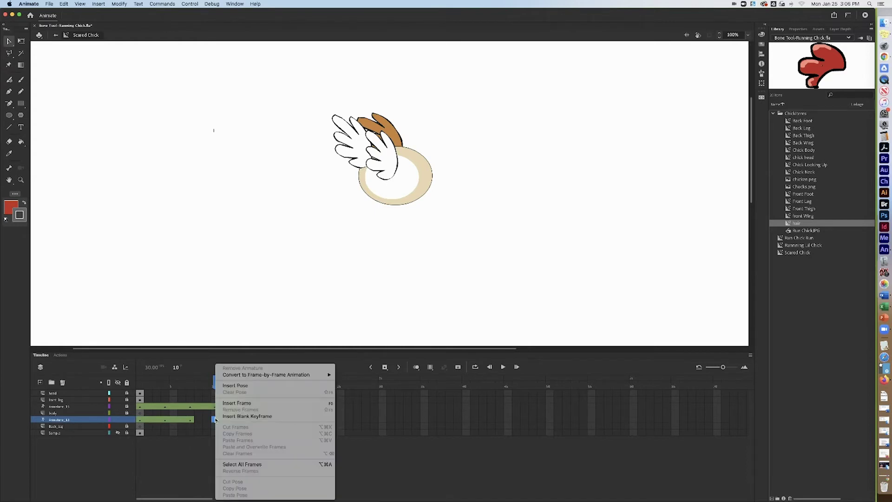
{"action": "left_click", "coordinate": [235, 385]}
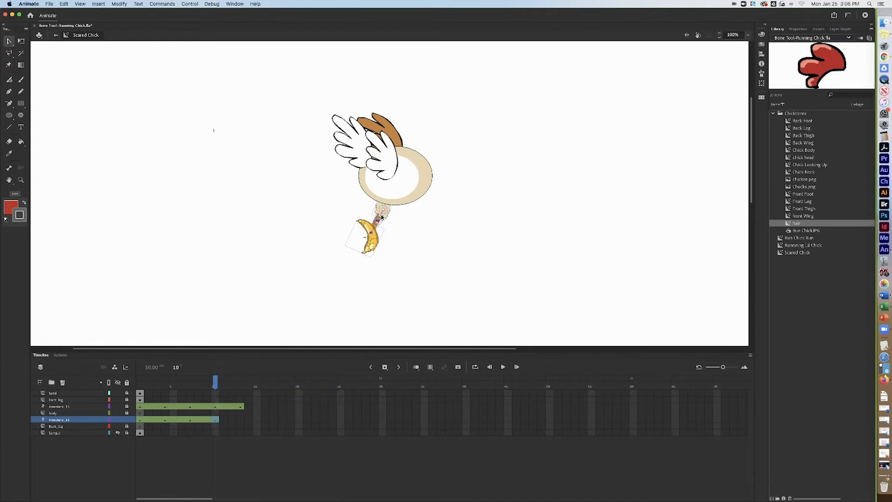
{"action": "left_click_drag", "start_coordinate": [381, 217], "coordinate": [396, 241]}
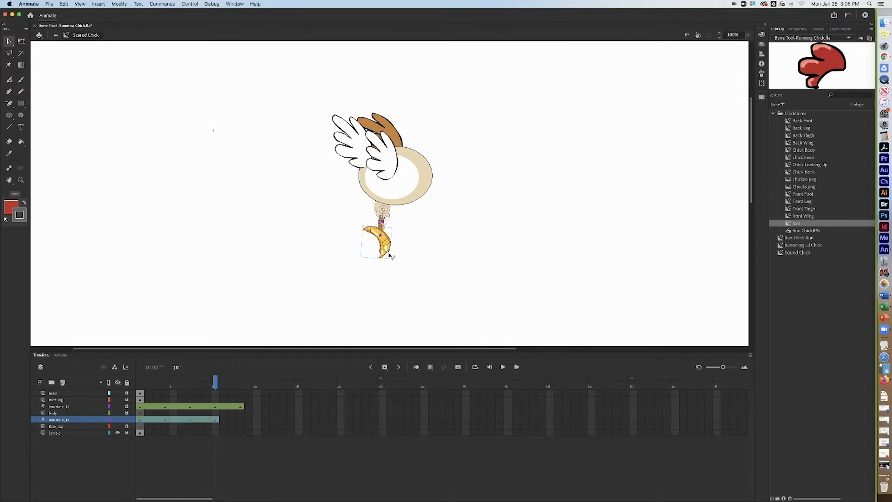
{"action": "left_click", "coordinate": [389, 253]}
{"action": "left_click_drag", "start_coordinate": [388, 255], "coordinate": [399, 246]}
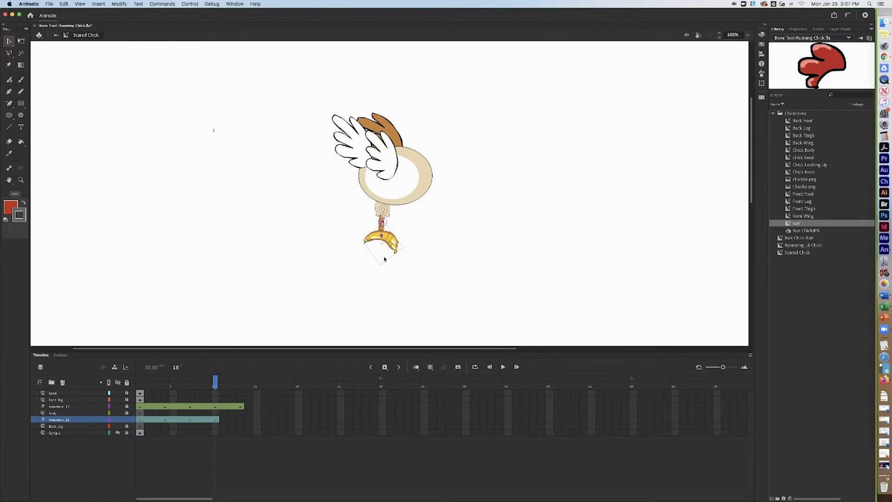
Insert a pose at frame 13 of the back leg's armature layer and swing the leg forward with the toes raised.
{"action": "left_click", "coordinate": [241, 420]}
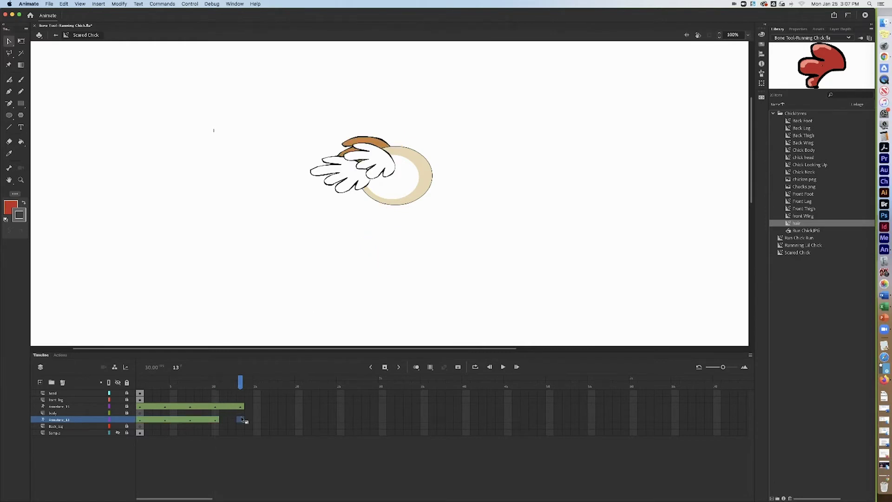
{"action": "right_click", "coordinate": [242, 419]}
{"action": "left_click", "coordinate": [260, 386]}
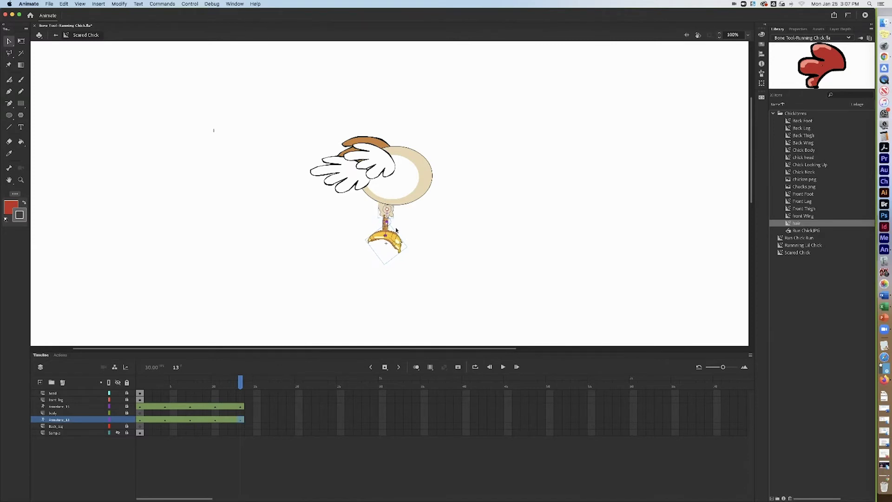
{"action": "left_click_drag", "start_coordinate": [396, 229], "coordinate": [416, 222]}
{"action": "left_click", "coordinate": [463, 225]}
{"action": "left_click", "coordinate": [436, 232]}
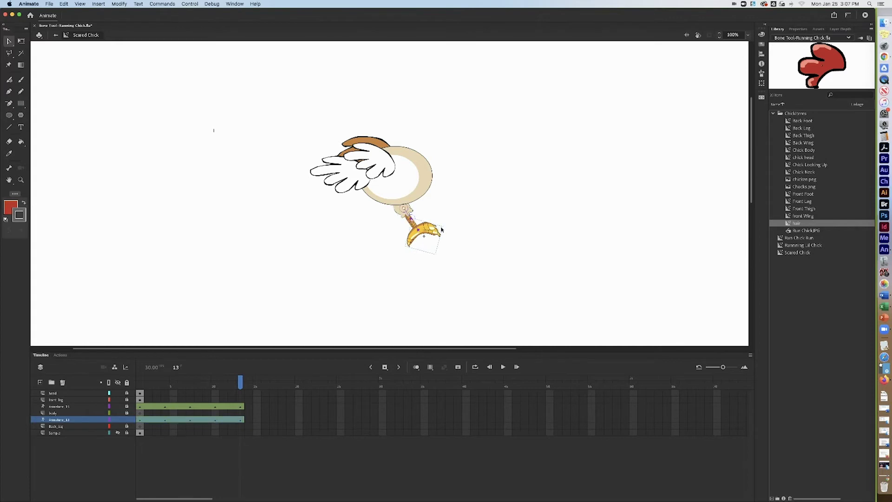
{"action": "left_click_drag", "start_coordinate": [434, 228], "coordinate": [433, 226]}
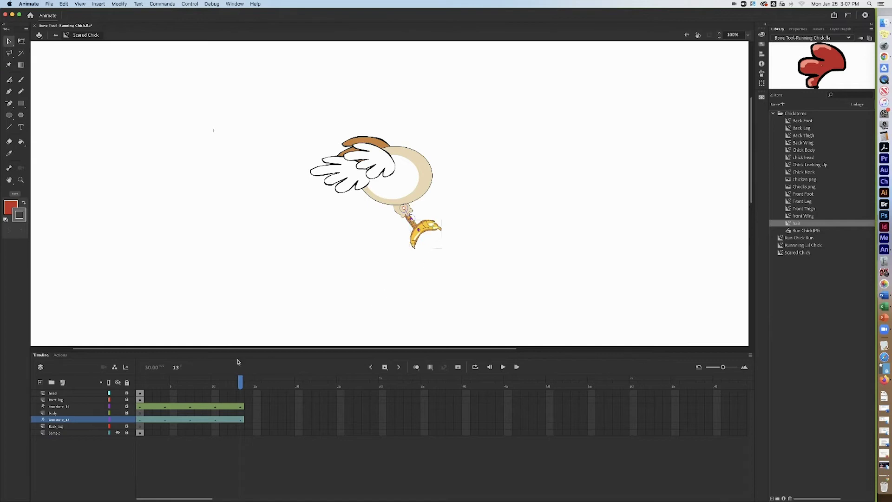
Return to frame 1 and link the front thigh, front leg and front foot with a chain of bones.
{"action": "left_click_drag", "start_coordinate": [240, 387], "coordinate": [138, 396]}
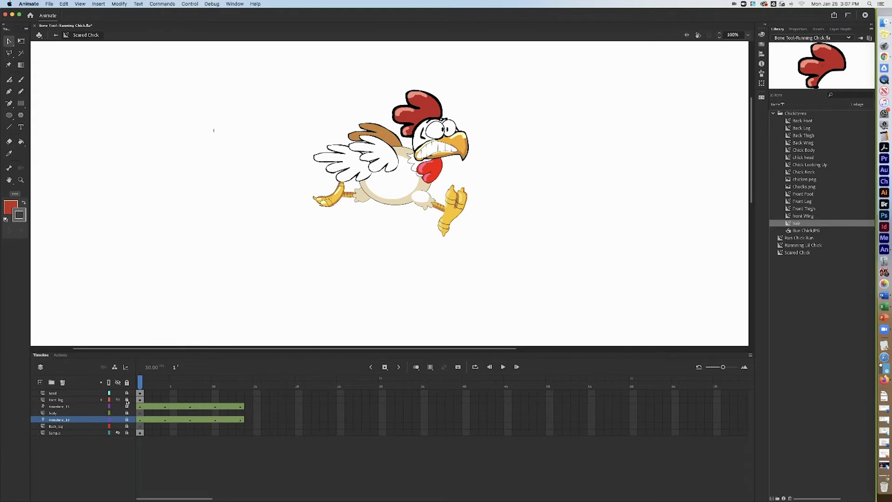
{"action": "left_click", "coordinate": [140, 399]}
{"action": "left_click", "coordinate": [8, 168]}
{"action": "left_click_drag", "start_coordinate": [422, 199], "coordinate": [441, 206]}
{"action": "key", "text": "v"}
{"action": "right_click", "coordinate": [432, 209]}
{"action": "mouse_move", "coordinate": [452, 324]}
{"action": "key", "text": "Escape"}
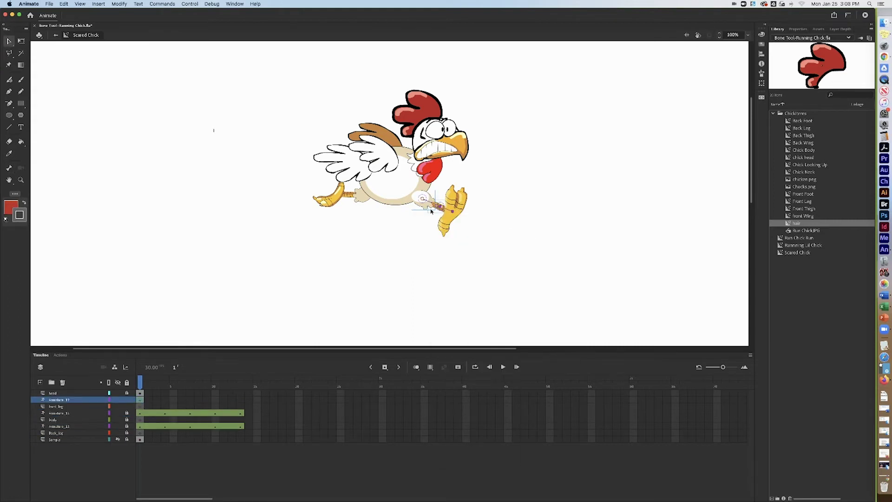
Insert poses at frames 4 and 7 of the front leg's armature layer and swing the leg back beneath the body.
{"action": "left_click", "coordinate": [165, 400]}
{"action": "key", "text": "F6"}
{"action": "left_click", "coordinate": [190, 400]}
{"action": "key", "text": "F6"}
{"action": "left_click_drag", "start_coordinate": [439, 205], "coordinate": [366, 264]}
Insert poses at frames 10 and 13 of the front leg's armature layer and scrub through the frames to check the motion.
{"action": "left_click", "coordinate": [215, 400]}
{"action": "right_click", "coordinate": [215, 399]}
{"action": "left_click", "coordinate": [239, 387]}
{"action": "left_click", "coordinate": [240, 399]}
{"action": "right_click", "coordinate": [240, 399]}
{"action": "left_click", "coordinate": [262, 386]}
{"action": "left_click", "coordinate": [188, 386]}
{"action": "left_click_drag", "start_coordinate": [178, 387], "coordinate": [231, 388]}
{"action": "left_click", "coordinate": [141, 397]}
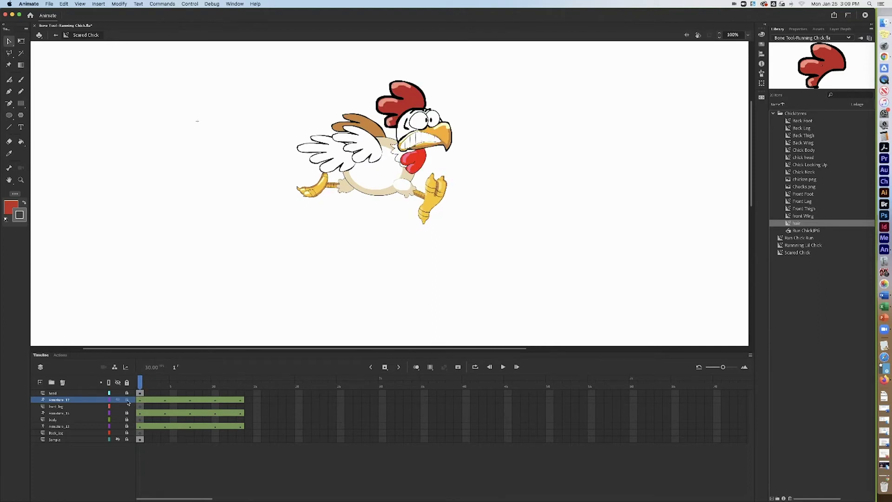
Unlock the head layer and add bones linking the chick's head to its red comb and wattle.
{"action": "left_click", "coordinate": [128, 394]}
{"action": "key", "text": "m"}
{"action": "left_click_drag", "start_coordinate": [417, 139], "coordinate": [401, 102]}
Insert a pose at frame 4 of the head's armature layer and tilt the comb slightly backward.
{"action": "left_click", "coordinate": [166, 393]}
{"action": "key", "text": "F6"}
{"action": "key", "text": "v"}
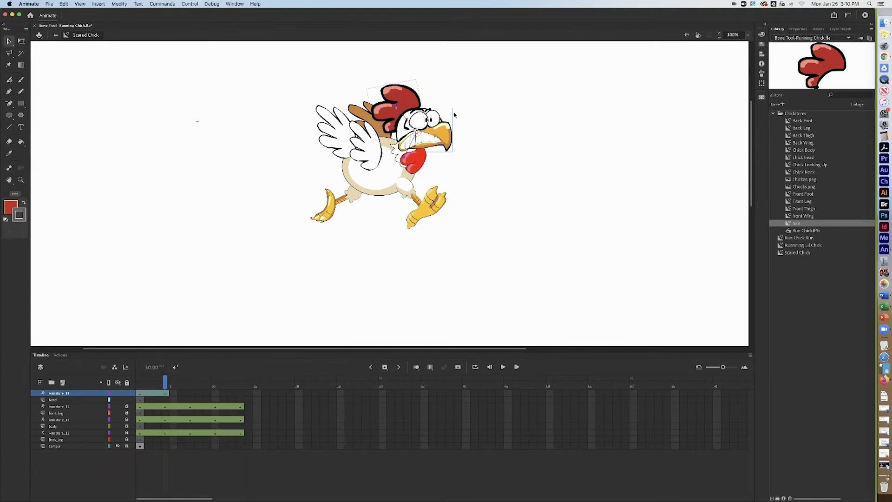
Insert a pose at frame 7 of the head's armature layer, tilt the head backward and adjust the wattle and comb.
{"action": "right_click", "coordinate": [189, 393]}
{"action": "left_click", "coordinate": [212, 386]}
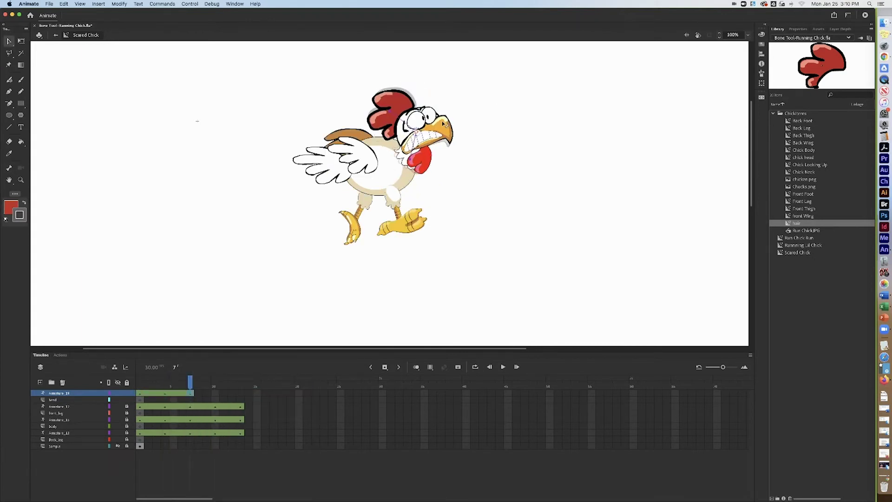
{"action": "left_click_drag", "start_coordinate": [443, 125], "coordinate": [444, 127]}
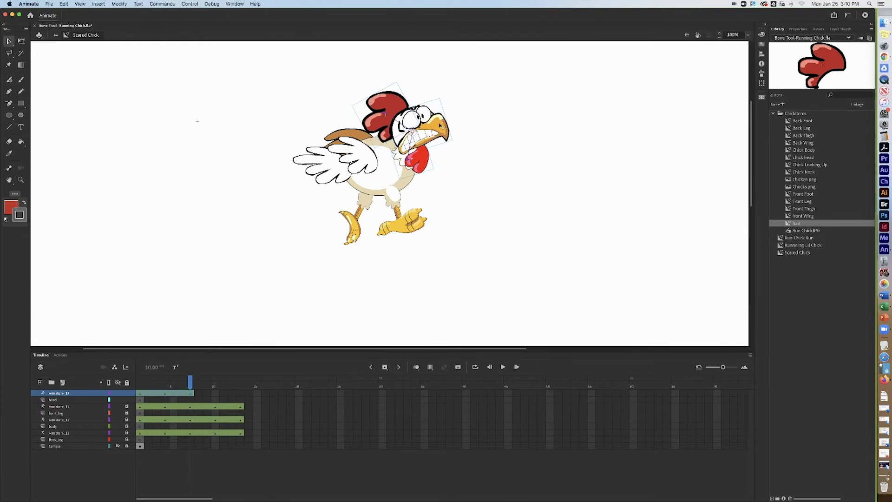
{"action": "left_click", "coordinate": [411, 152]}
{"action": "left_click_drag", "start_coordinate": [410, 158], "coordinate": [411, 153]}
{"action": "left_click", "coordinate": [388, 117]}
{"action": "left_click_drag", "start_coordinate": [391, 120], "coordinate": [386, 115]}
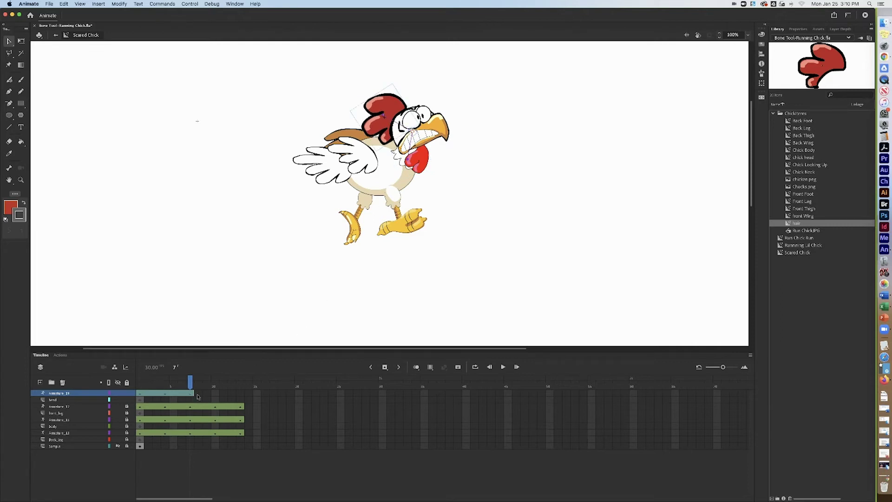
Insert poses at frames 10 and 13 of the head's armature layer, adjust the head's tilt slightly, and return to frame 1.
{"action": "left_click", "coordinate": [215, 394]}
{"action": "key", "text": "F6"}
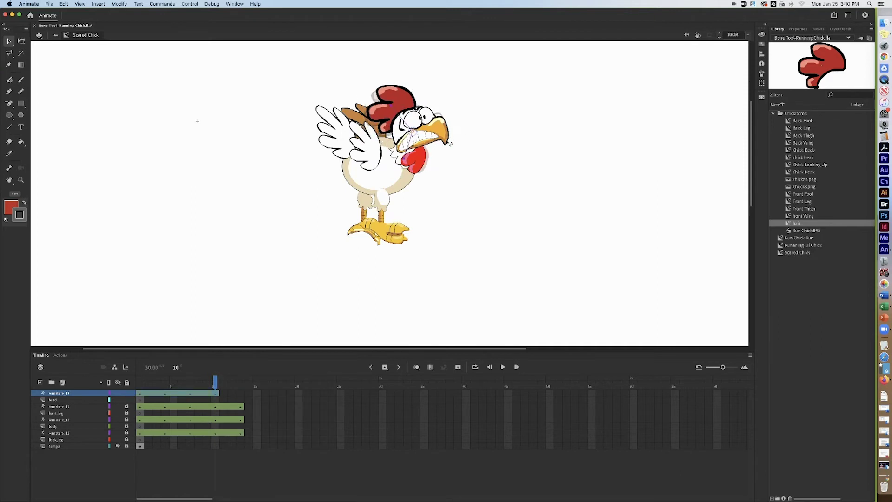
{"action": "left_click", "coordinate": [240, 394]}
{"action": "key", "text": "F6"}
{"action": "left_click_drag", "start_coordinate": [445, 145], "coordinate": [440, 140]}
{"action": "mouse_move", "coordinate": [139, 390]}
{"action": "left_mouse_down"}
{"action": "mouse_move", "coordinate": [255, 389]}
{"action": "mouse_move", "coordinate": [125, 389]}
{"action": "left_mouse_up"}
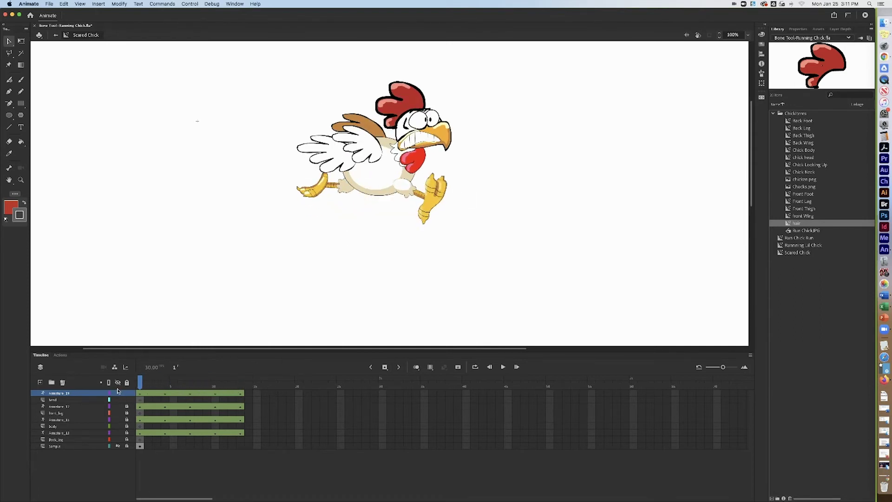
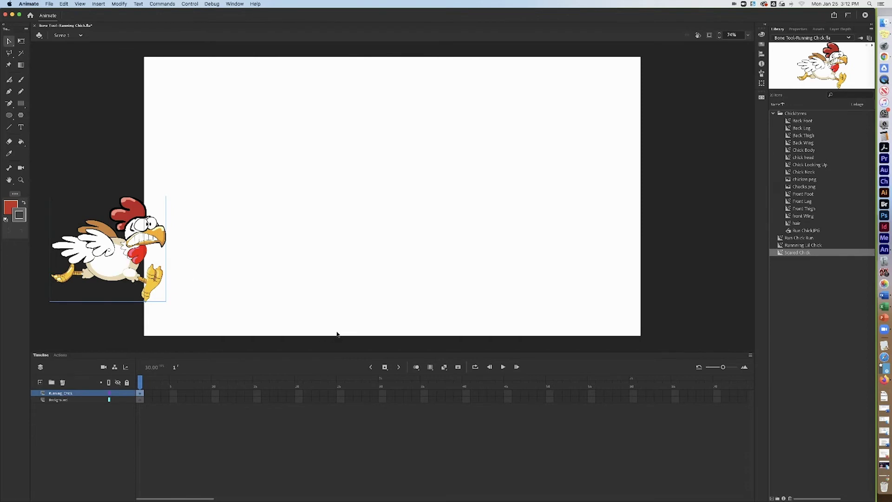
Set the stage magnification to 60% and move the Scared Chick completely off the stage's left side.
{"action": "left_click", "coordinate": [733, 34]}
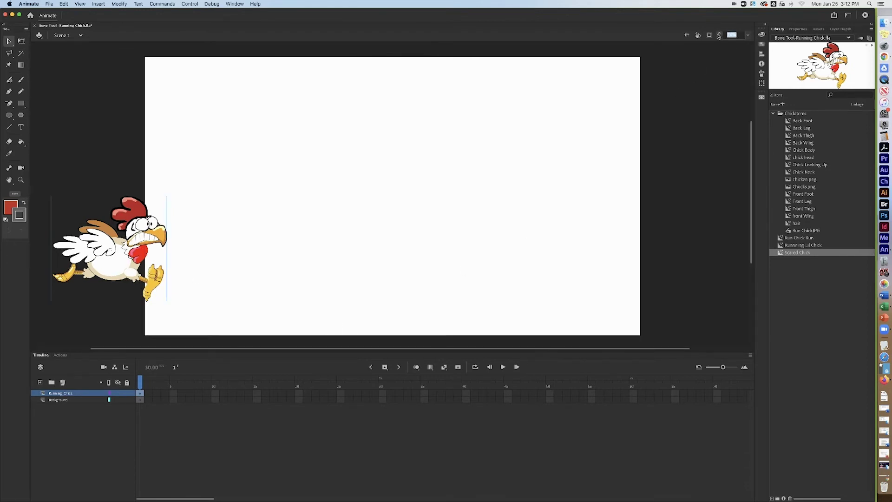
{"action": "type", "text": "60"}
{"action": "key", "text": "Return"}
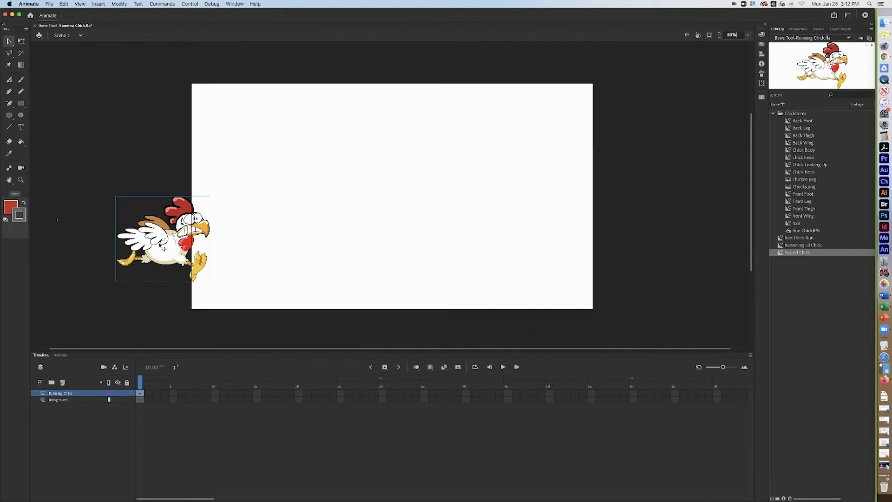
{"action": "left_click_drag", "start_coordinate": [168, 248], "coordinate": [139, 253]}
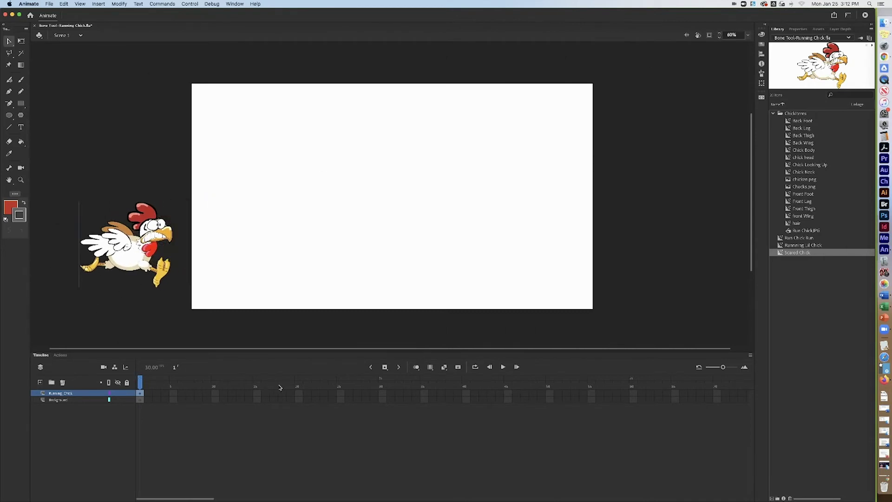
Create a classic tween on the Running_Chick layer with a keyframe at frame 30 that places the chick beyond the stage's right edge.
{"action": "left_click", "coordinate": [340, 393]}
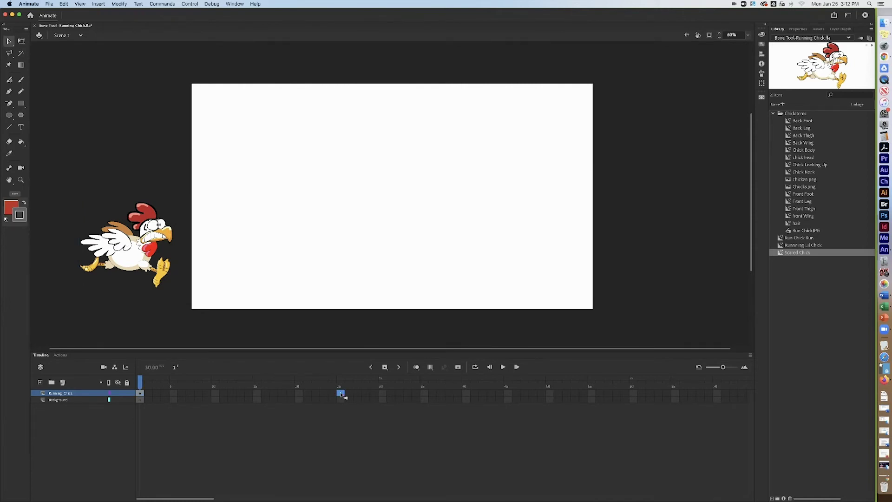
{"action": "right_click", "coordinate": [142, 394]}
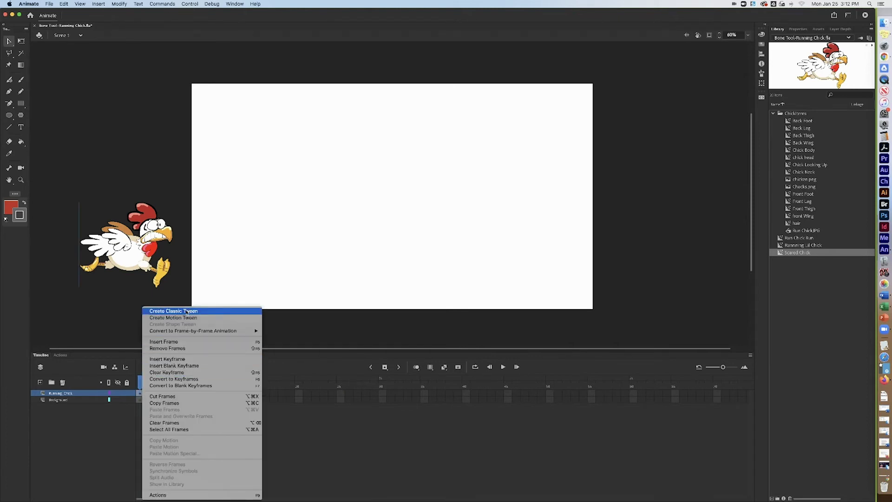
{"action": "left_click", "coordinate": [186, 311]}
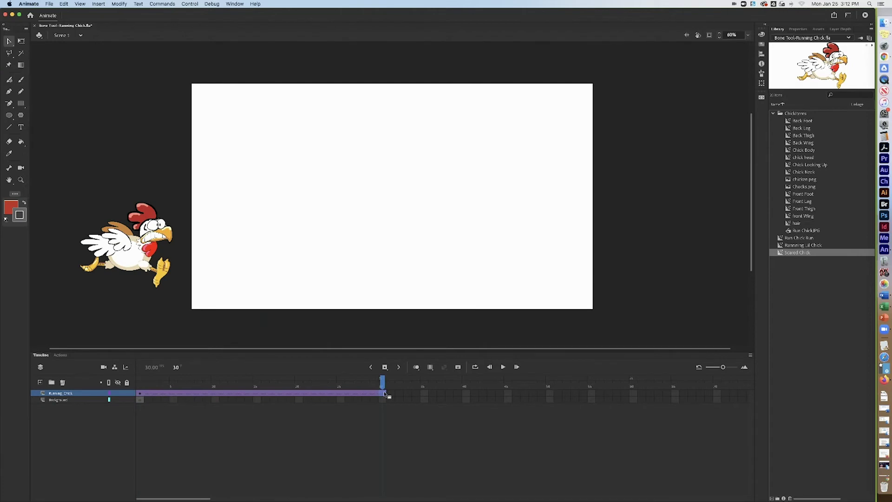
{"action": "key", "text": "F6"}
{"action": "left_click_drag", "start_coordinate": [282, 245], "coordinate": [620, 237]}
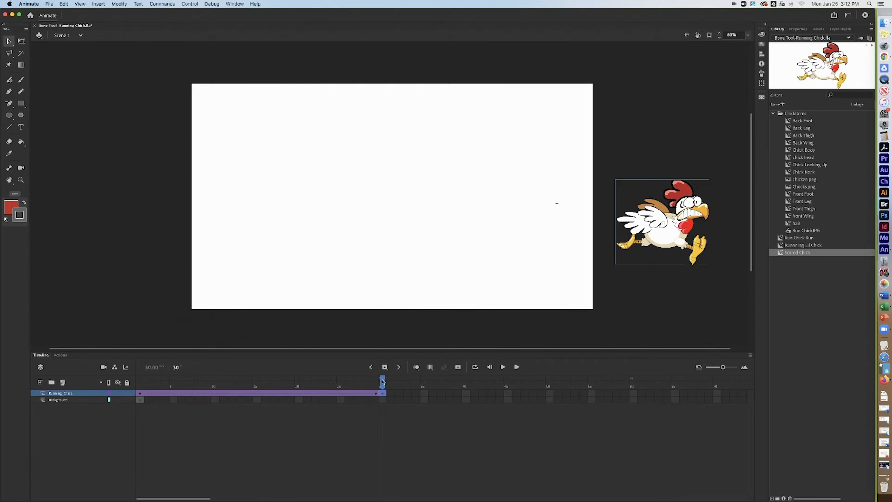
Play the tween from frame 1, test the movie to check the chick's run, and close the preview.
{"action": "left_click_drag", "start_coordinate": [382, 381], "coordinate": [74, 379]}
{"action": "key", "text": "Return"}
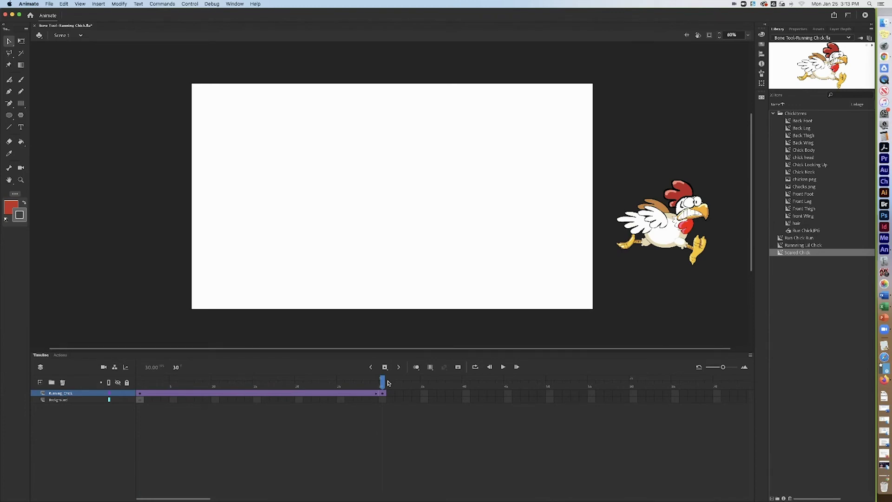
{"action": "key", "text": "super+Return"}
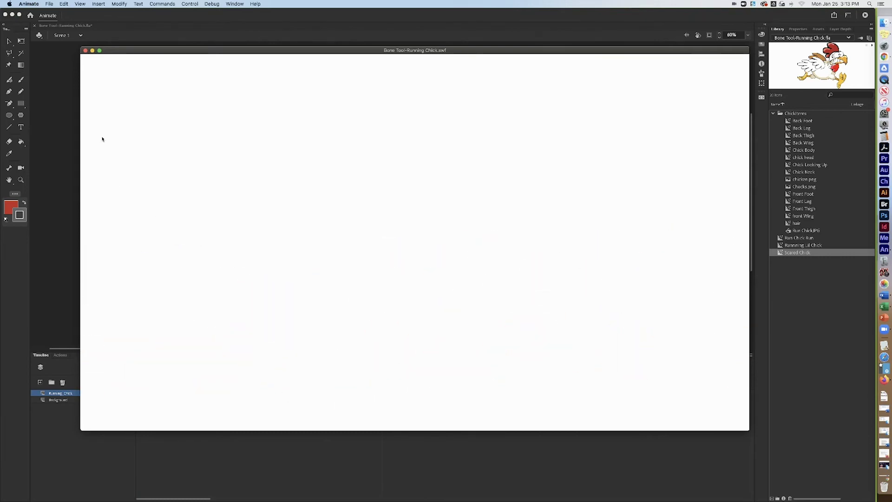
{"action": "key", "text": "super+w"}
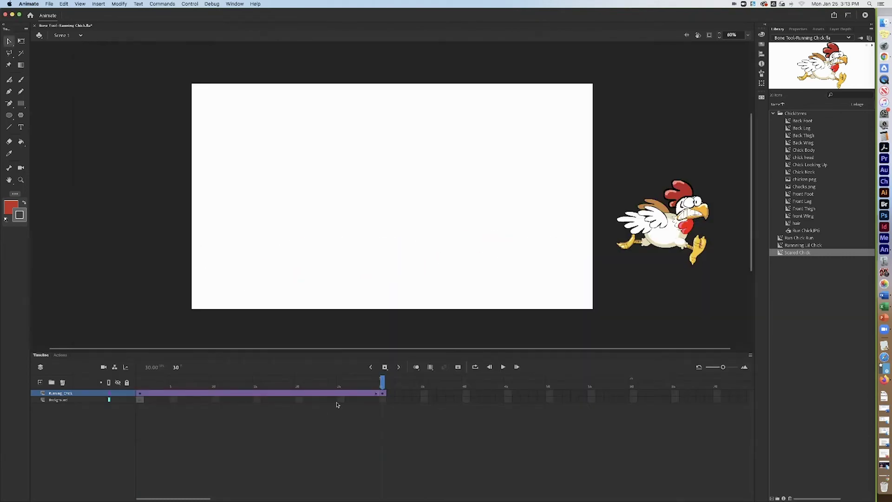
Lengthen the chick's tween by moving its end keyframe to frame 70, and test the movie again.
{"action": "left_click", "coordinate": [382, 393]}
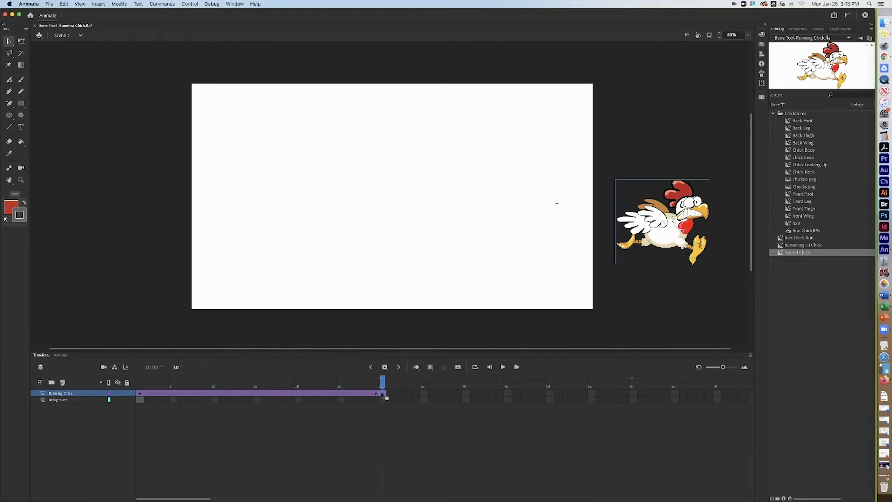
{"action": "left_click", "coordinate": [718, 393]}
{"action": "key", "text": "F5"}
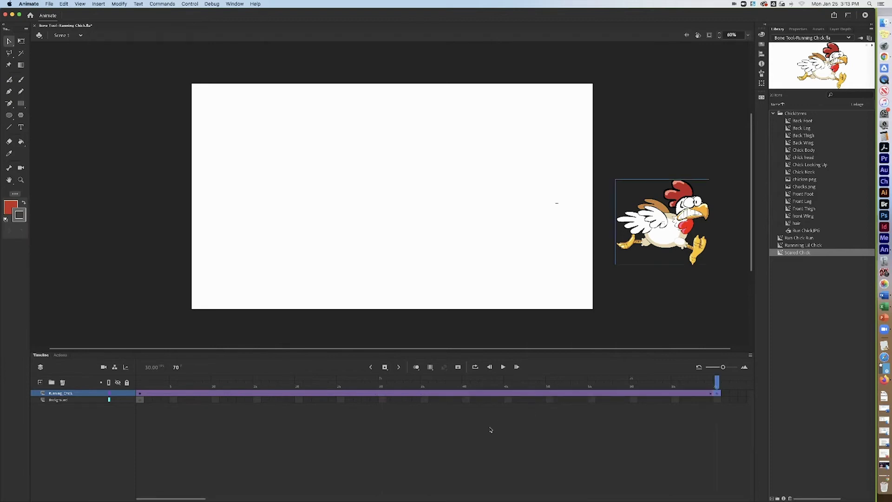
{"action": "key", "text": "super+Return"}
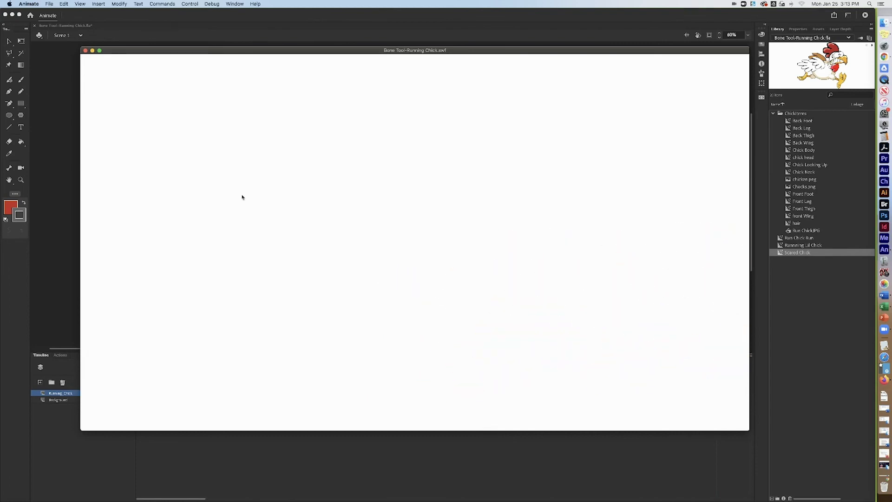
{"action": "left_click", "coordinate": [85, 50]}
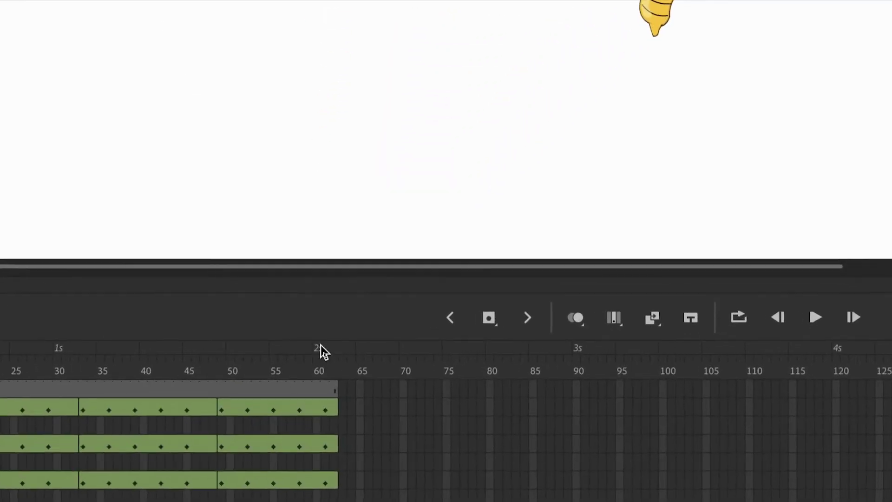
Add the ChickCluck.mp3 sound to the audio layer at frame 1 of the Scared Chick symbol and play it back.
{"action": "left_click", "coordinate": [333, 389]}
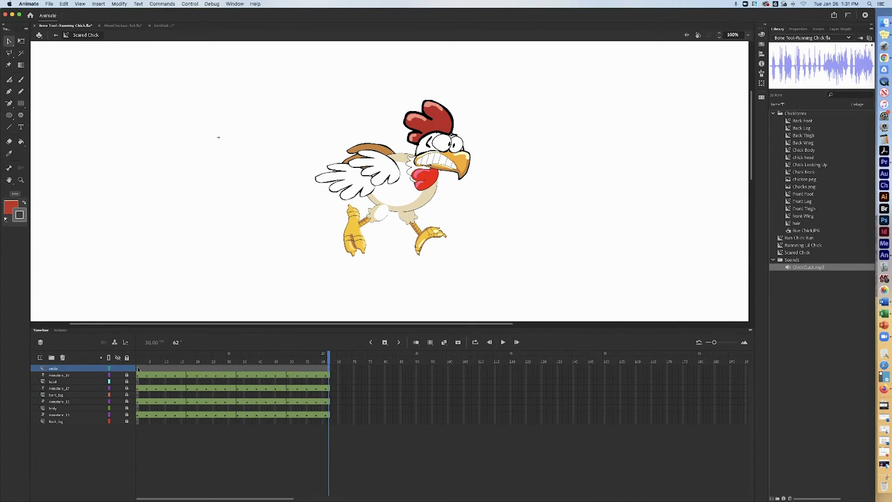
{"action": "left_click", "coordinate": [138, 370]}
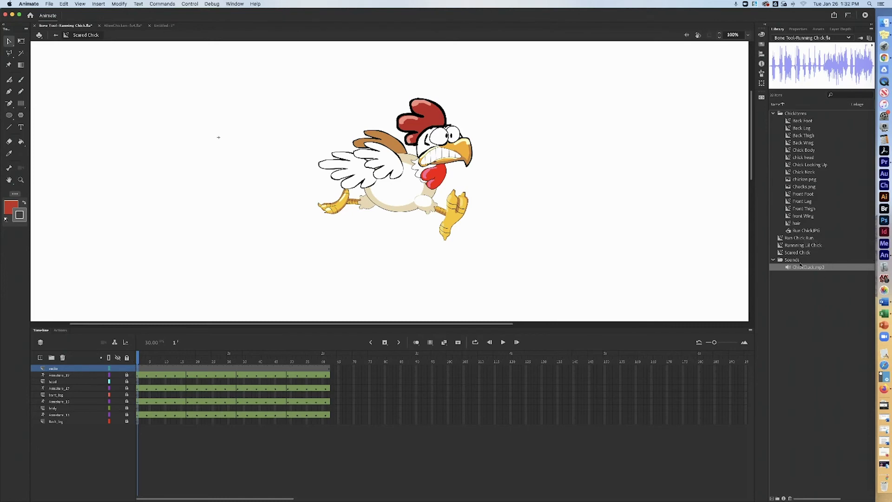
{"action": "left_click_drag", "start_coordinate": [791, 268], "coordinate": [384, 210]}
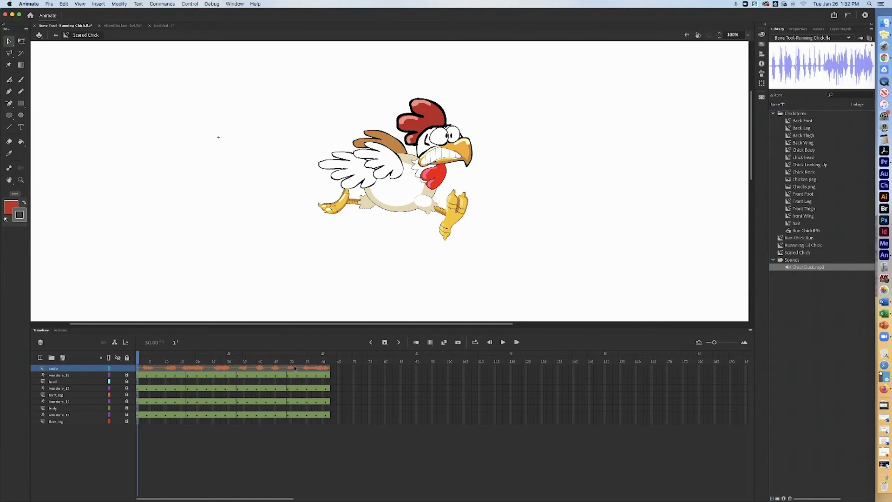
{"action": "key", "text": "Return"}
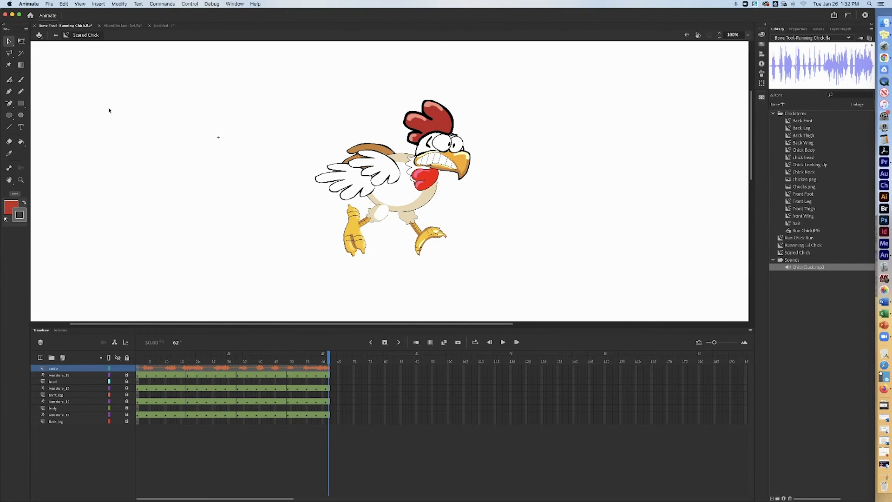
Return to Scene 1 and rename the Background layer as Sky.
{"action": "left_click", "coordinate": [55, 36]}
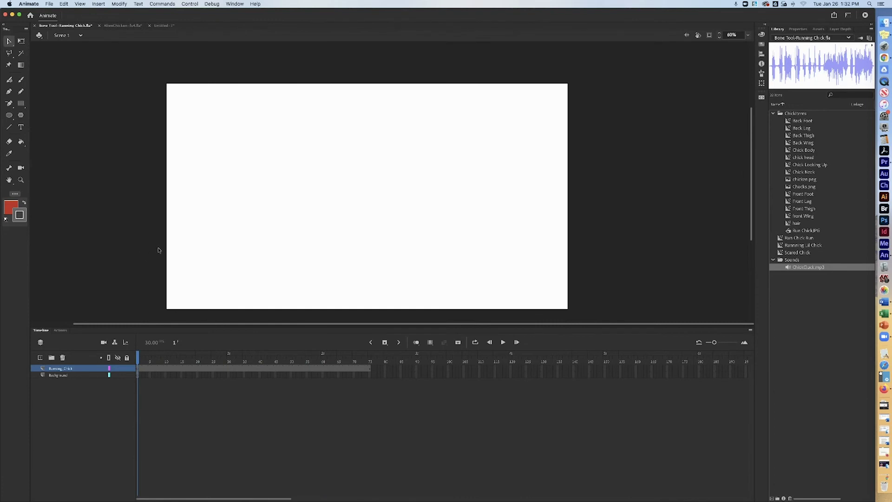
{"action": "left_click", "coordinate": [137, 376]}
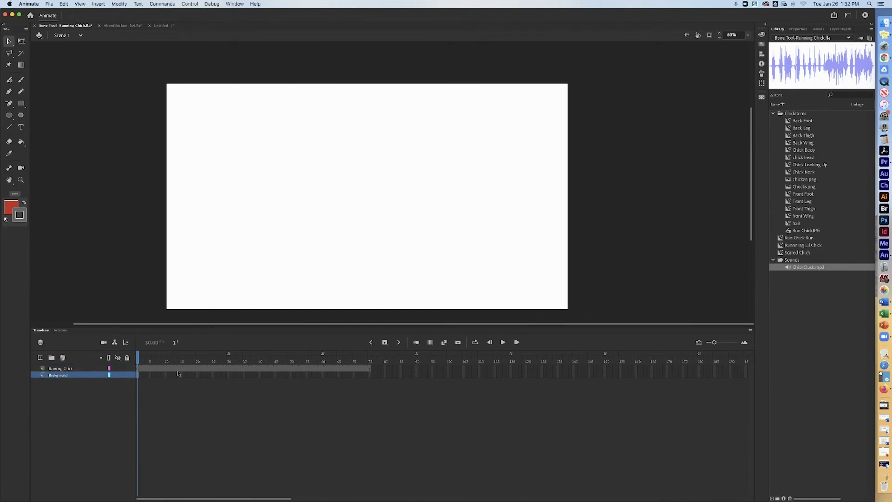
{"action": "left_click", "coordinate": [9, 91]}
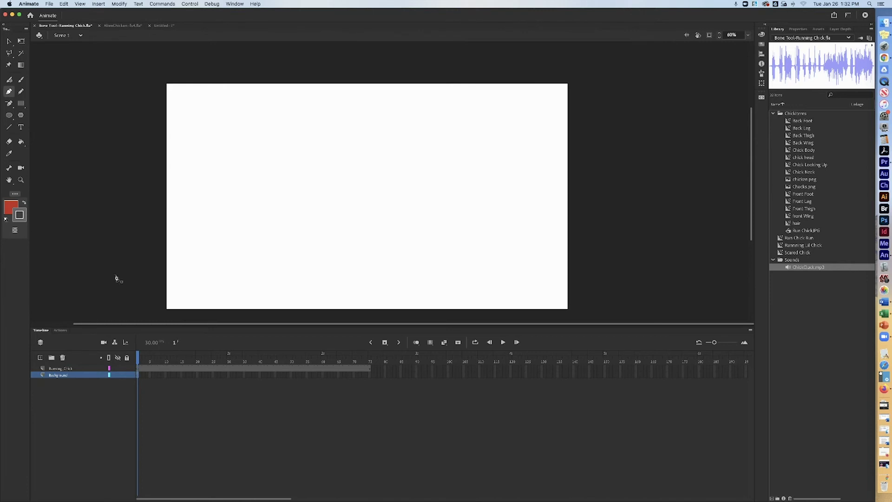
{"action": "double_click", "coordinate": [59, 375]}
{"action": "type", "text": "Sky"}
{"action": "key", "text": "Return"}
Add a new layer above the Sky layer and name it Hills.
{"action": "left_click", "coordinate": [40, 357]}
{"action": "left_click", "coordinate": [51, 376]}
{"action": "double_click", "coordinate": [54, 375]}
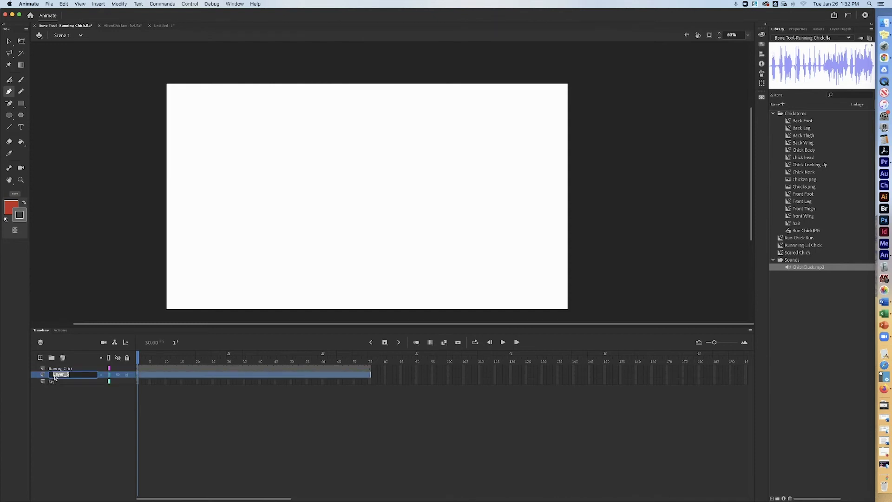
{"action": "type", "text": "Hills"}
{"action": "left_click", "coordinate": [137, 382]}
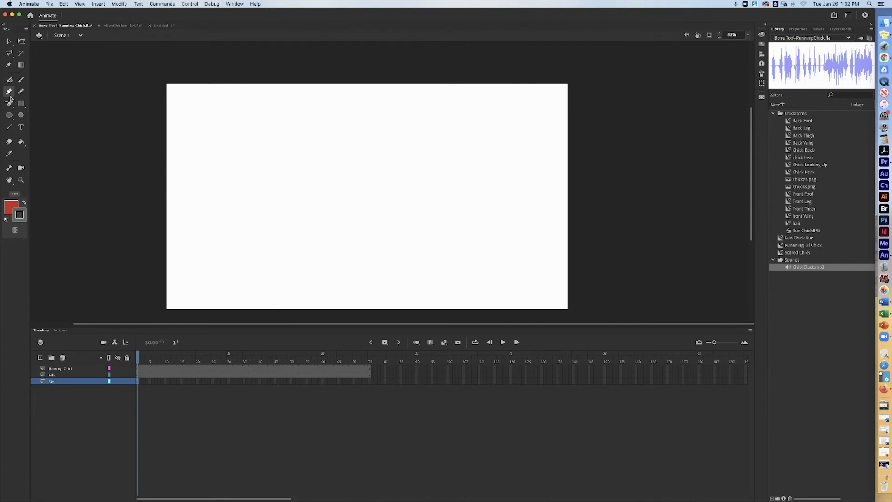
Lock all layers except Hills and draw a closed rolling-hill outline across the stage's full width and down to its bottom edge.
{"action": "left_click", "coordinate": [127, 375], "text": "alt"}
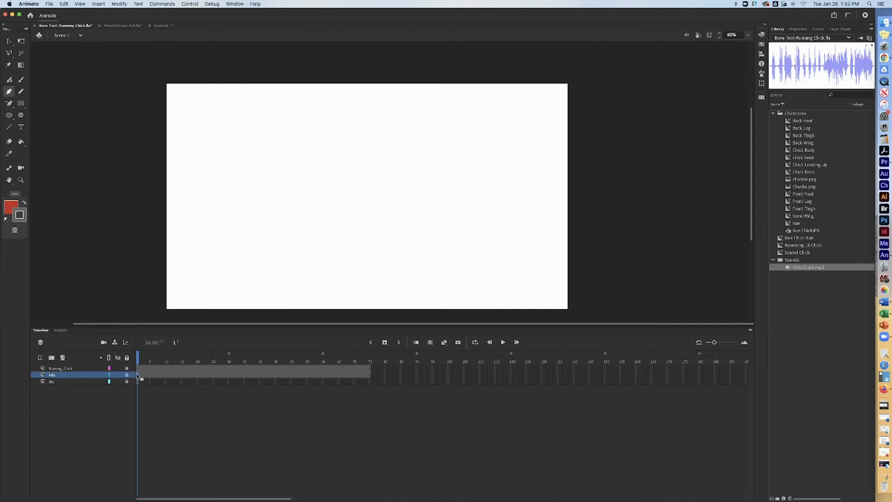
{"action": "left_click", "coordinate": [167, 181]}
{"action": "left_click", "coordinate": [293, 148]}
{"action": "left_click", "coordinate": [386, 160]}
{"action": "left_click", "coordinate": [488, 158]}
{"action": "left_click", "coordinate": [567, 185]}
{"action": "left_click", "coordinate": [567, 309]}
{"action": "left_click", "coordinate": [167, 308]}
{"action": "left_click", "coordinate": [167, 181]}
Fill the hill outline with dark green using the Paint Bucket.
{"action": "left_click", "coordinate": [10, 207]}
{"action": "left_click", "coordinate": [45, 241]}
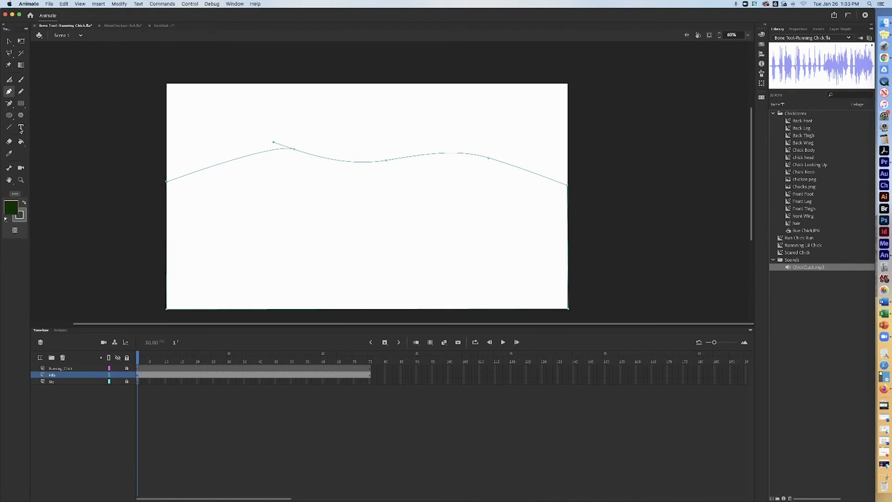
{"action": "key", "text": "k"}
{"action": "left_click", "coordinate": [181, 168]}
Lock all layers except Sky and draw a rectangle with a blue radial gradient fill behind the hills.
{"action": "left_click", "coordinate": [126, 381], "text": "alt"}
{"action": "left_click", "coordinate": [21, 103]}
{"action": "left_click", "coordinate": [11, 207]}
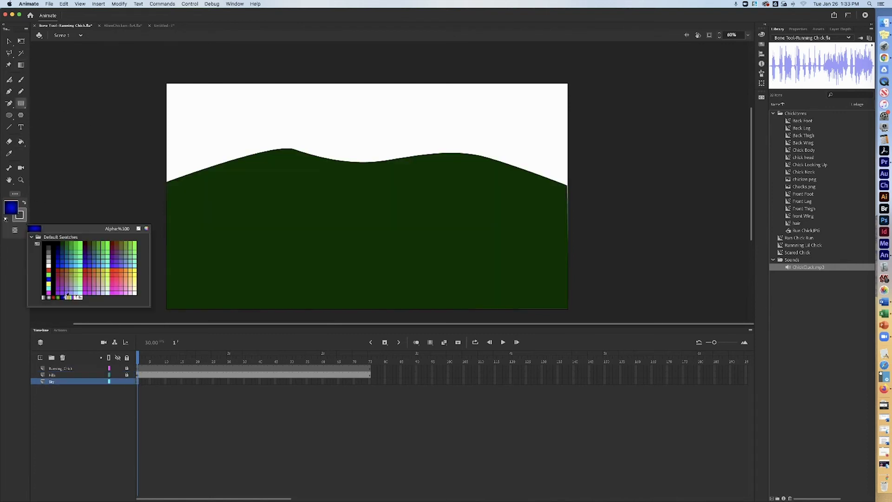
{"action": "left_click", "coordinate": [70, 302]}
{"action": "left_click_drag", "start_coordinate": [266, 84], "coordinate": [443, 312]}
Stretch the blue gradient rectangle with Free Transform so it spans the stage from the left edge to the right edge.
{"action": "left_click", "coordinate": [20, 40]}
{"action": "left_click", "coordinate": [288, 119]}
{"action": "left_click_drag", "start_coordinate": [265, 196], "coordinate": [166, 196]}
{"action": "left_click_drag", "start_coordinate": [542, 196], "coordinate": [566, 197]}
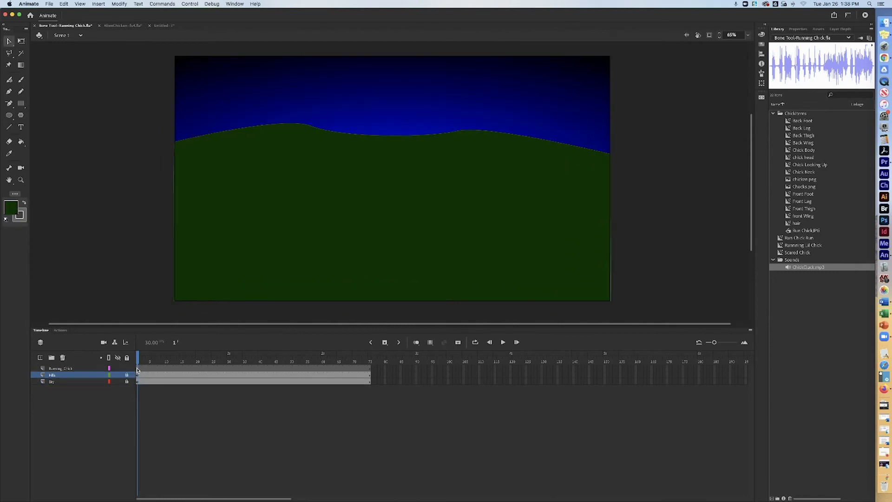
Place the Scared Chick symbol on frame 1 of the Running_Chick layer, in the pasteboard area left of the stage.
{"action": "left_click", "coordinate": [137, 368]}
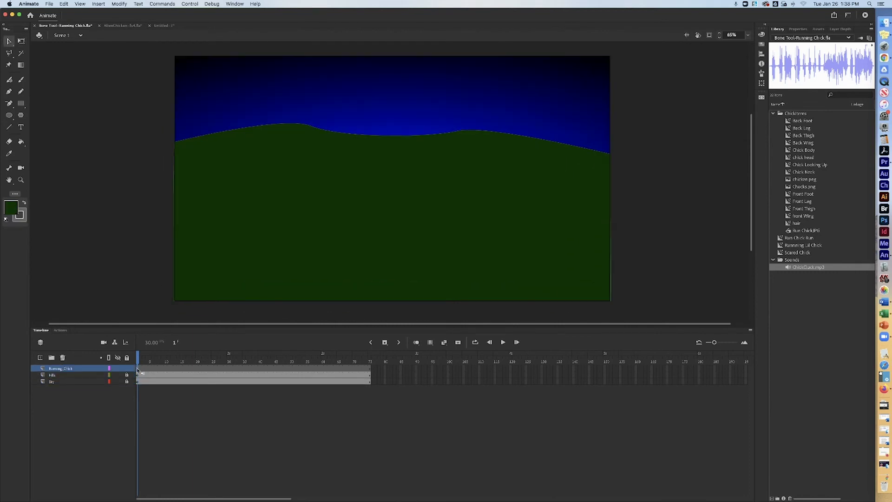
{"action": "left_click", "coordinate": [781, 252]}
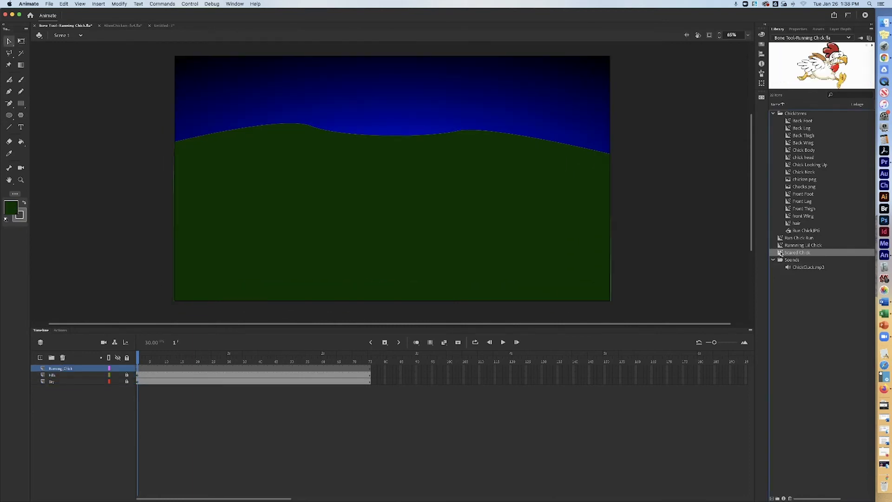
{"action": "left_click", "coordinate": [723, 36]}
{"action": "type", "text": "60"}
{"action": "key", "text": "Return"}
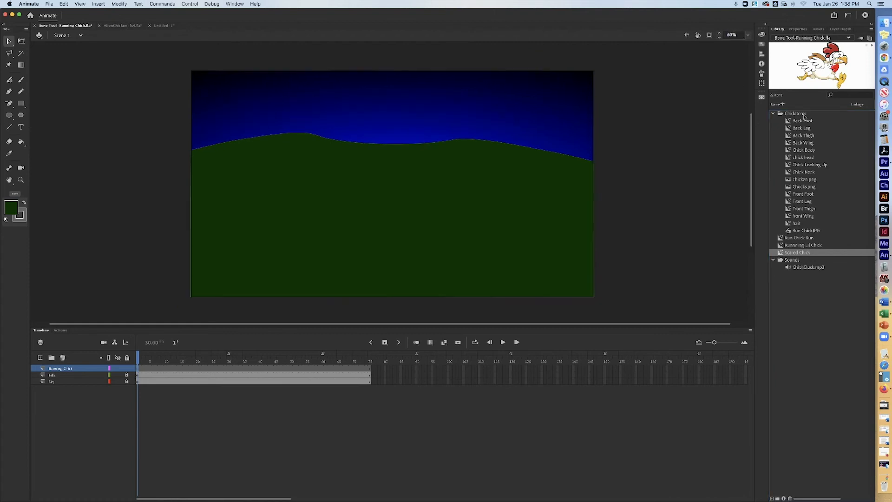
{"action": "left_click_drag", "start_coordinate": [781, 253], "coordinate": [117, 246]}
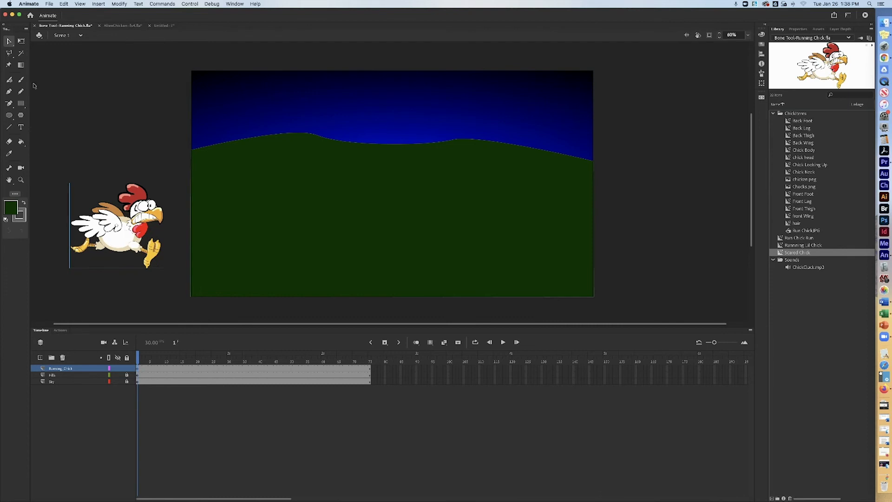
Scale the chick down slightly with Free Transform and move it a little lower beside the stage.
{"action": "left_click", "coordinate": [22, 41]}
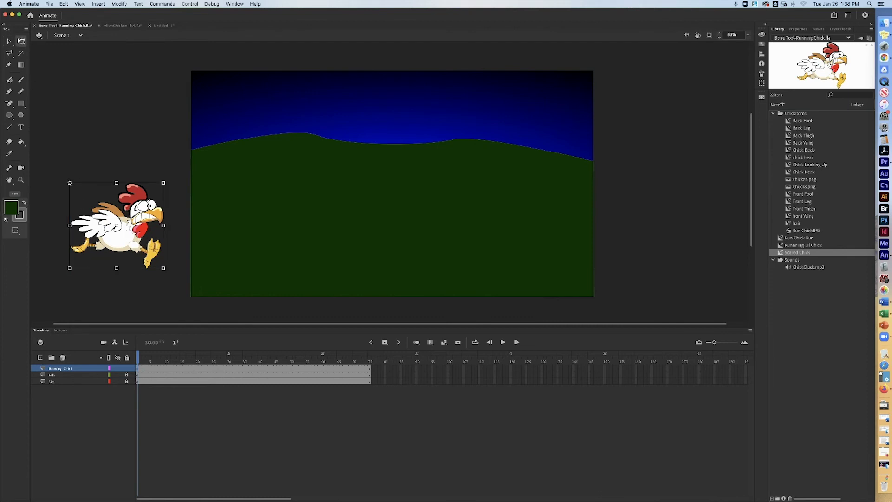
{"action": "left_click_drag", "start_coordinate": [70, 183], "coordinate": [79, 190]}
{"action": "left_click_drag", "start_coordinate": [119, 229], "coordinate": [122, 238]}
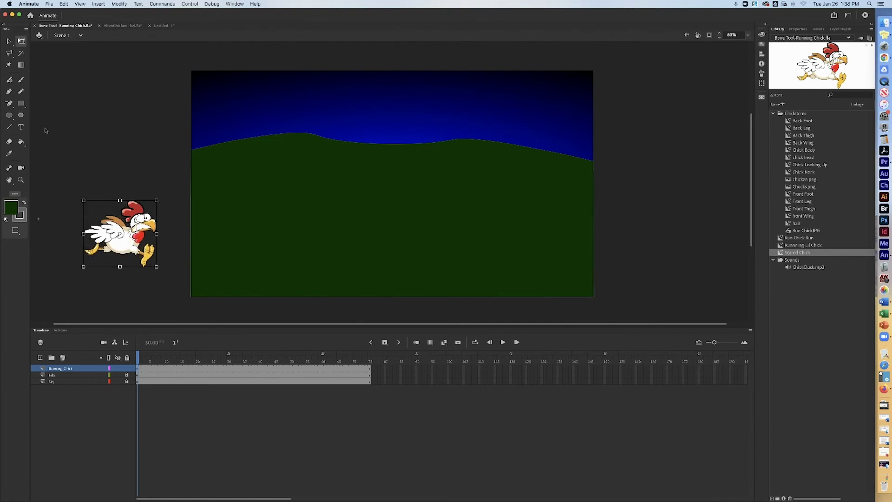
Create a classic tween on the Running_Chick layer with a keyframe at frame 75, where the chick sits off-stage past the right edge.
{"action": "right_click", "coordinate": [138, 370]}
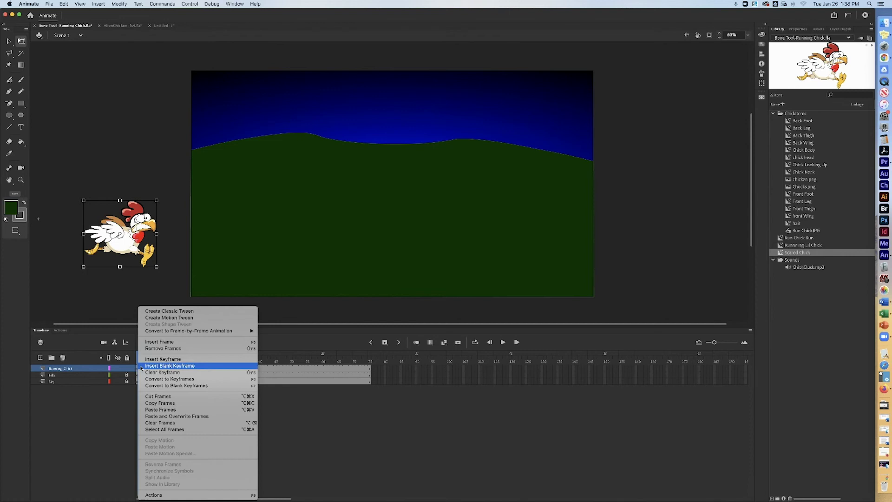
{"action": "left_click", "coordinate": [171, 317]}
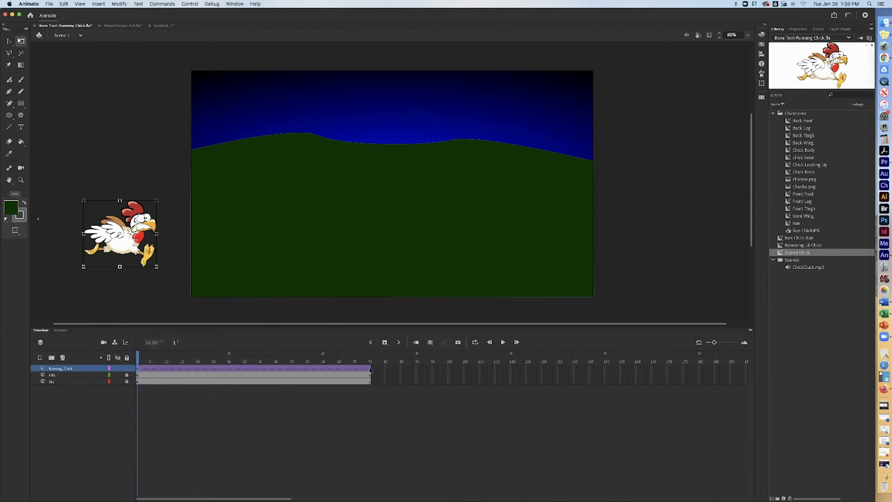
{"action": "left_click", "coordinate": [370, 374]}
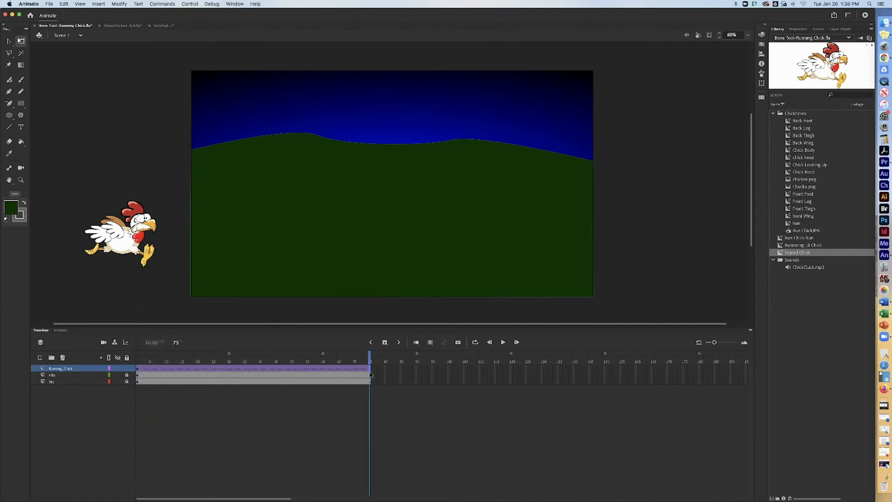
{"action": "left_click", "coordinate": [369, 374]}
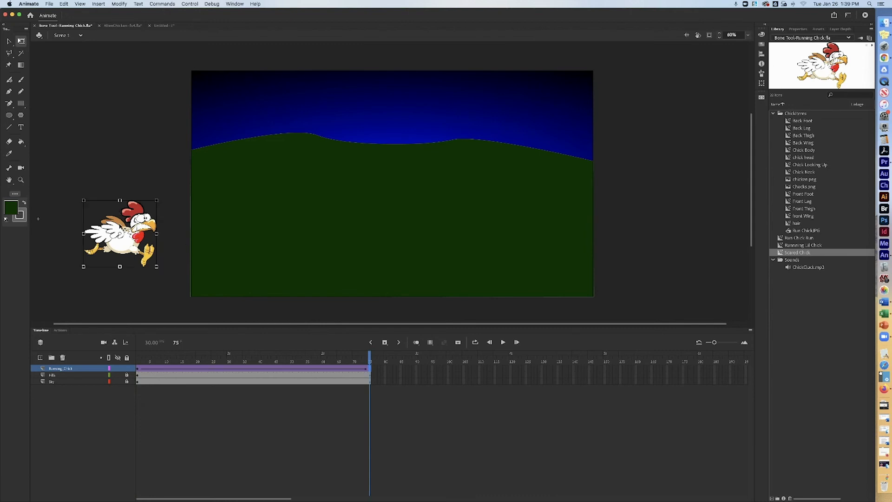
{"action": "left_click_drag", "start_coordinate": [123, 229], "coordinate": [665, 211]}
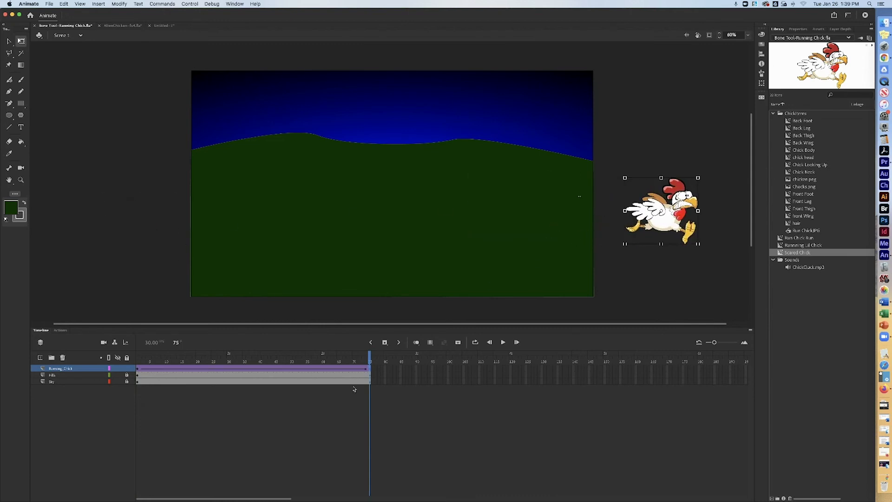
Play the chick's run from frame 1 on the timeline, test the movie, and close the preview.
{"action": "left_click", "coordinate": [138, 361]}
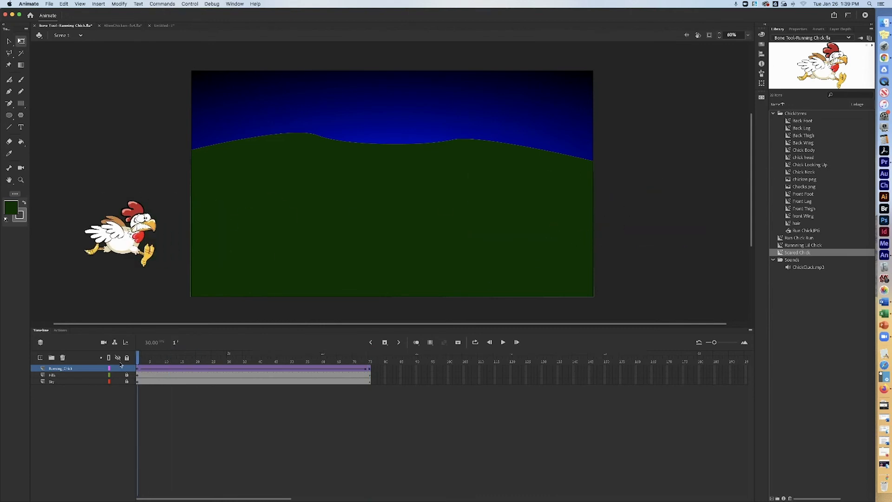
{"action": "key", "text": "Return"}
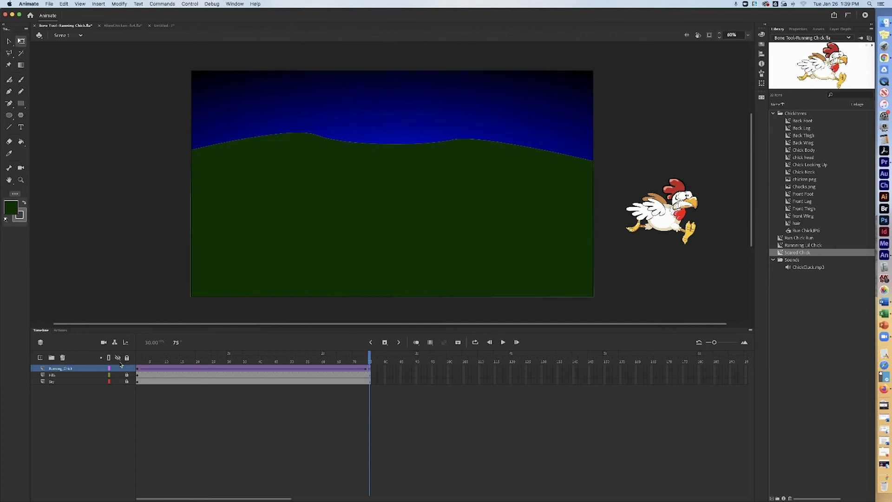
{"action": "key", "text": "super+Return"}
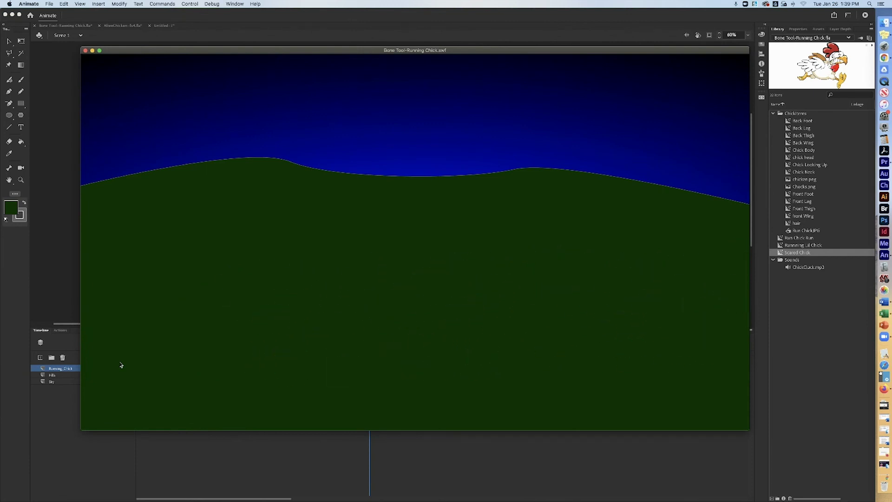
{"action": "left_click", "coordinate": [85, 50]}
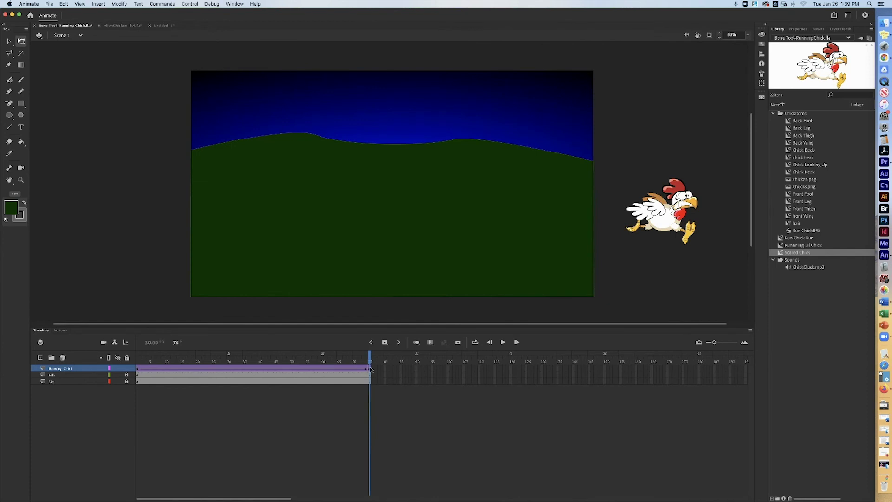
Add the Stop at this Frame snippet to frame 62 of the Scared Chick symbol and test the movie from Scene 1.
{"action": "left_click", "coordinate": [370, 368]}
{"action": "double_click", "coordinate": [781, 252]}
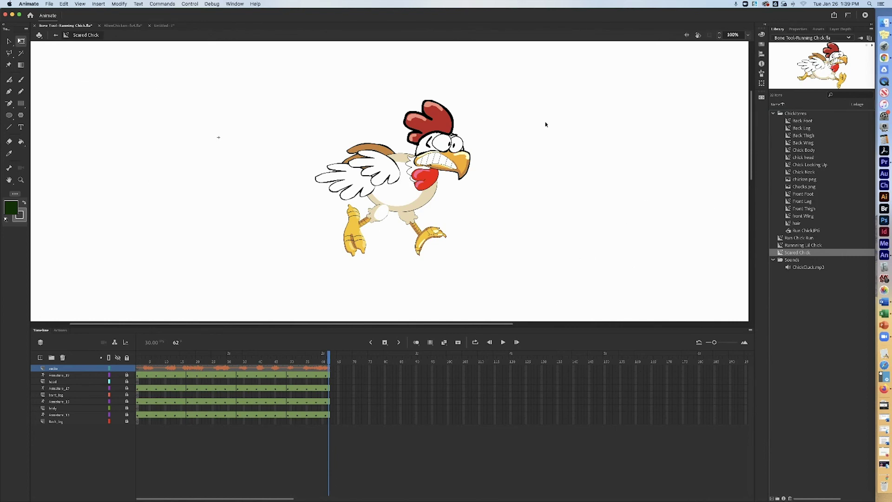
{"action": "left_click", "coordinate": [761, 97]}
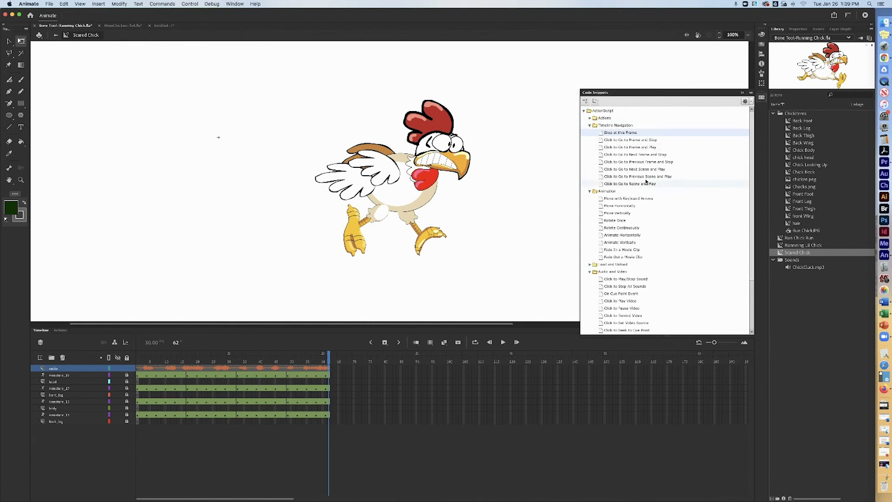
{"action": "double_click", "coordinate": [602, 132]}
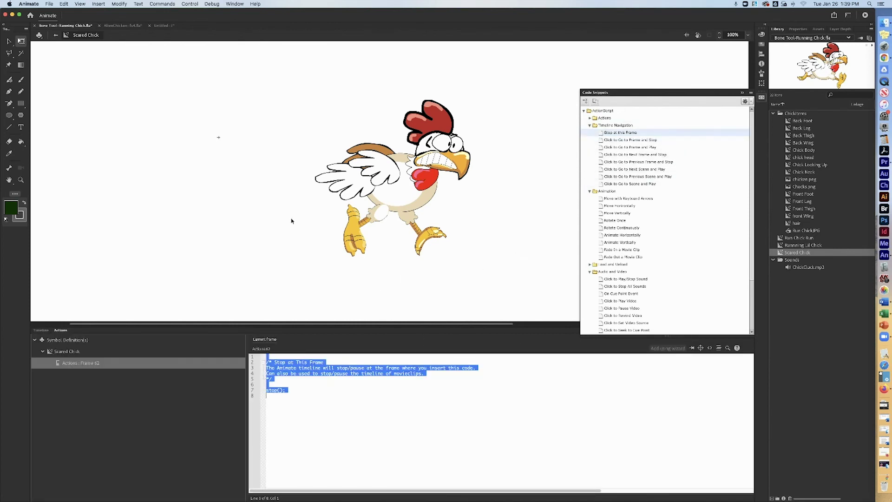
{"action": "left_click", "coordinate": [56, 34]}
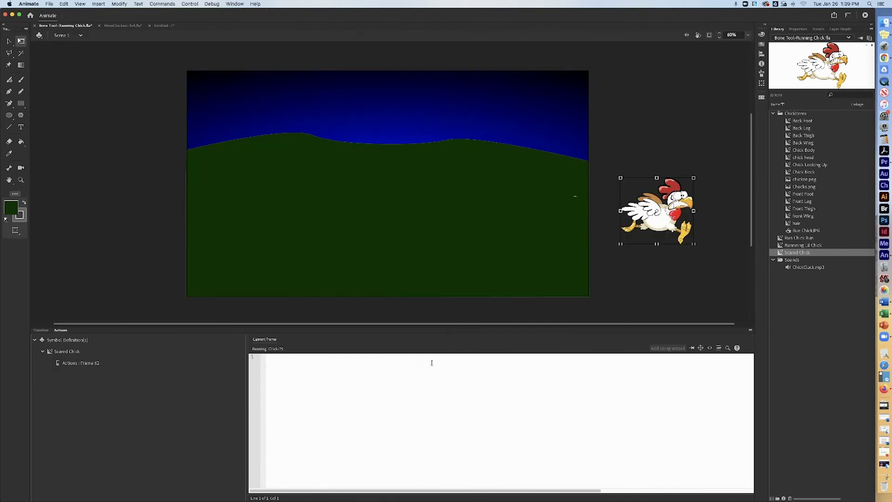
{"action": "left_click", "coordinate": [40, 329]}
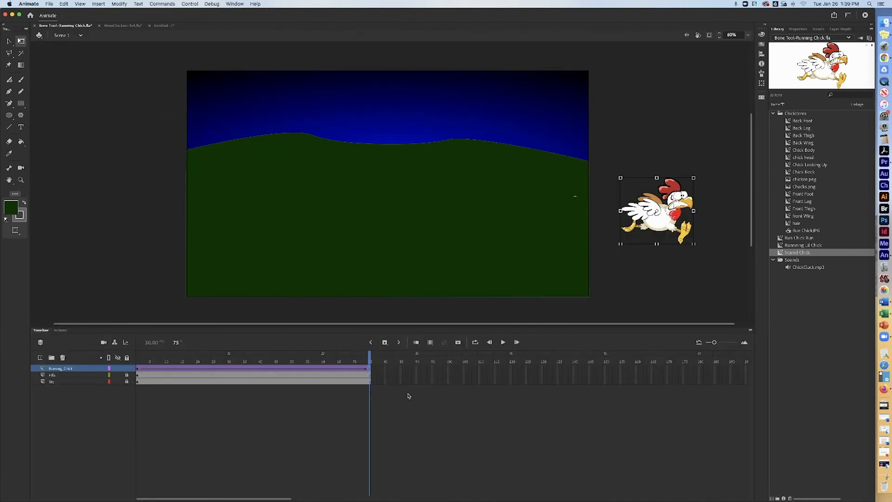
{"action": "key", "text": "super+Return"}
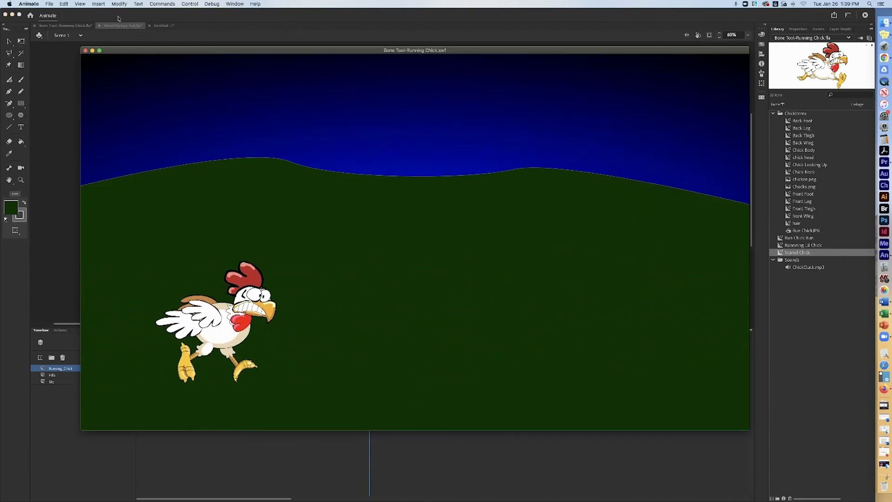
{"action": "key", "text": "super+w"}
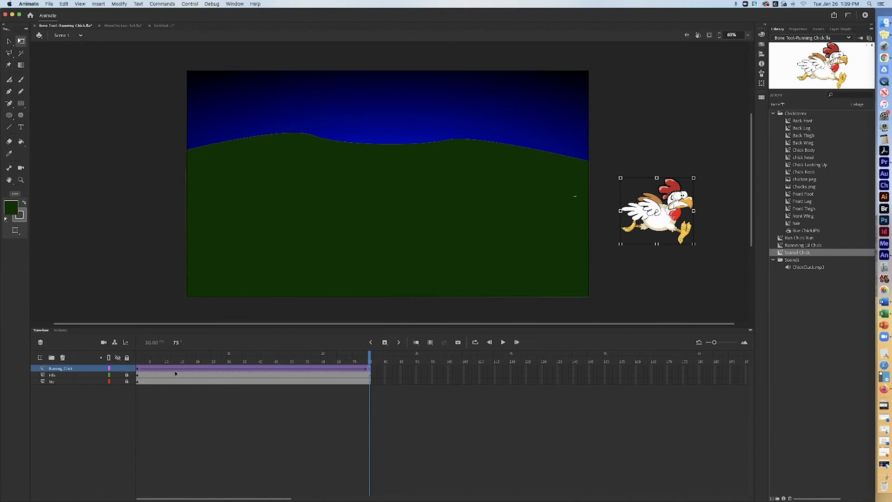
Add the Stop at this Frame snippet to frame 75 of Scene 1's timeline and test the movie.
{"action": "left_click", "coordinate": [761, 95]}
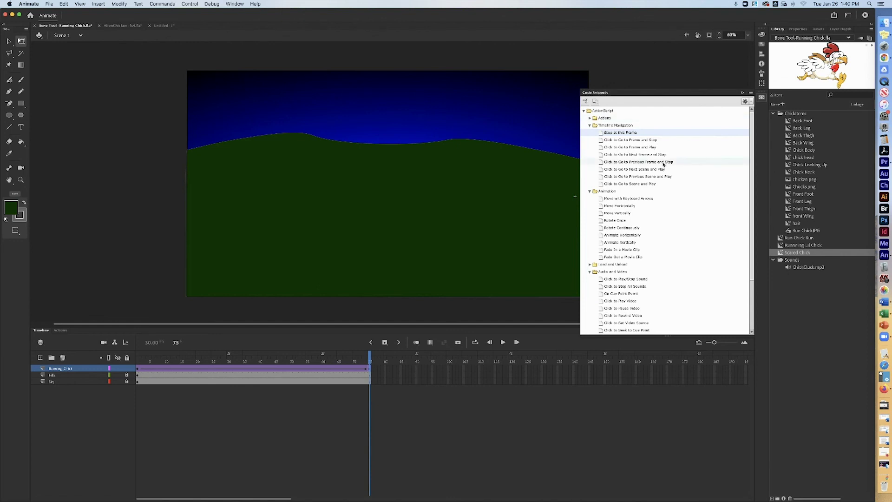
{"action": "double_click", "coordinate": [601, 133]}
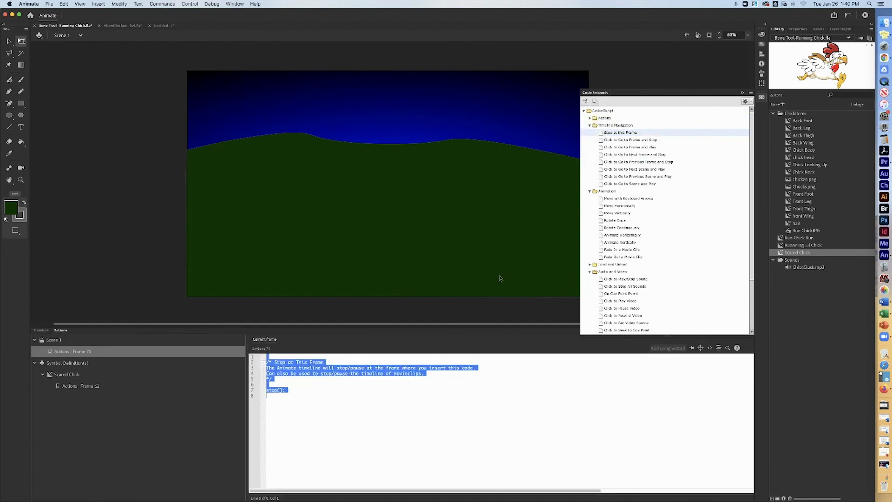
{"action": "key", "text": "super+Return"}
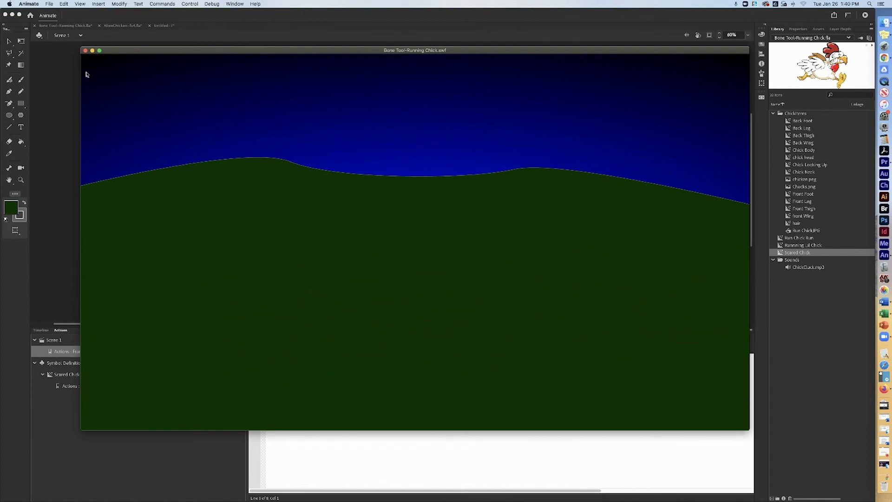
{"action": "left_click", "coordinate": [85, 51]}
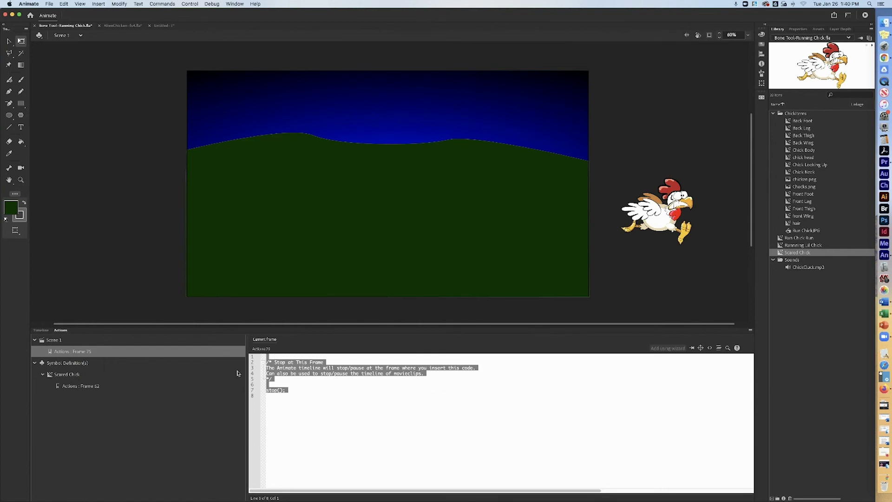
Review the stop scripts at frame 75 of Scene 1 and frame 62 of Scared Chick, including the symbol's timeline.
{"action": "left_click", "coordinate": [293, 393]}
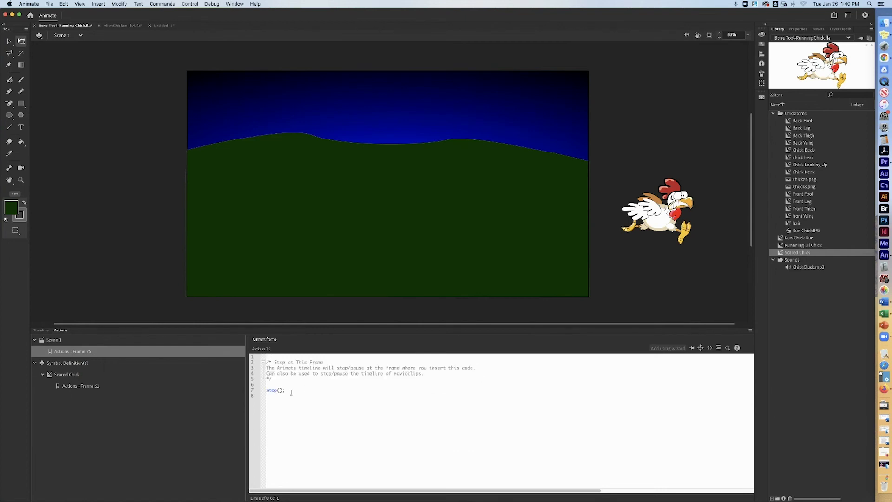
{"action": "left_click_drag", "start_coordinate": [291, 392], "coordinate": [267, 360]}
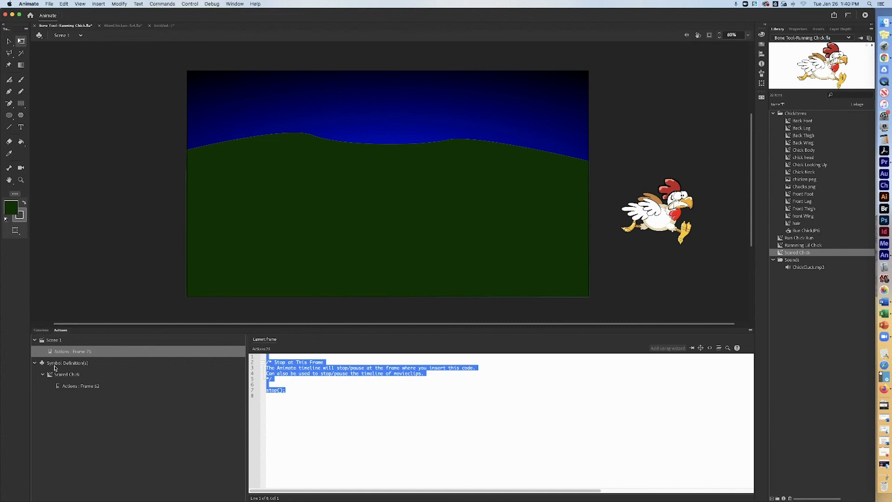
{"action": "left_click", "coordinate": [77, 387]}
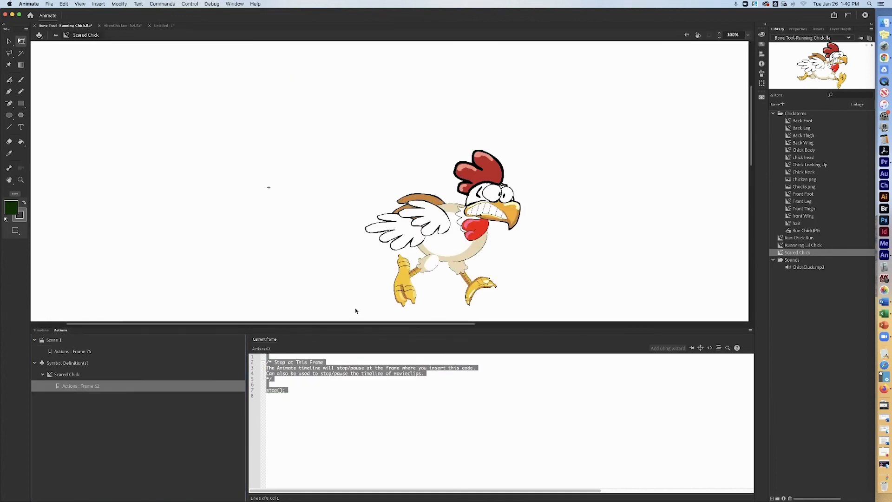
{"action": "left_click", "coordinate": [40, 330]}
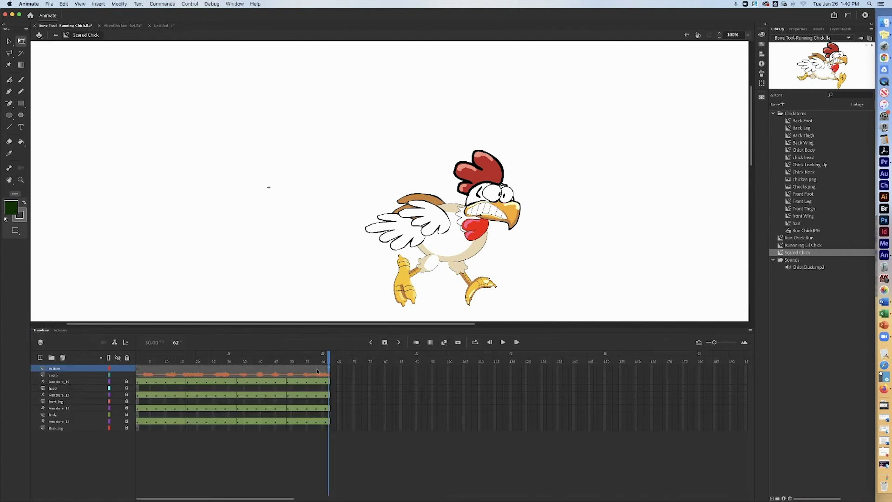
Return to Scene 1 and test the finished running chick movie, closing the preview when it ends.
{"action": "left_click", "coordinate": [54, 36]}
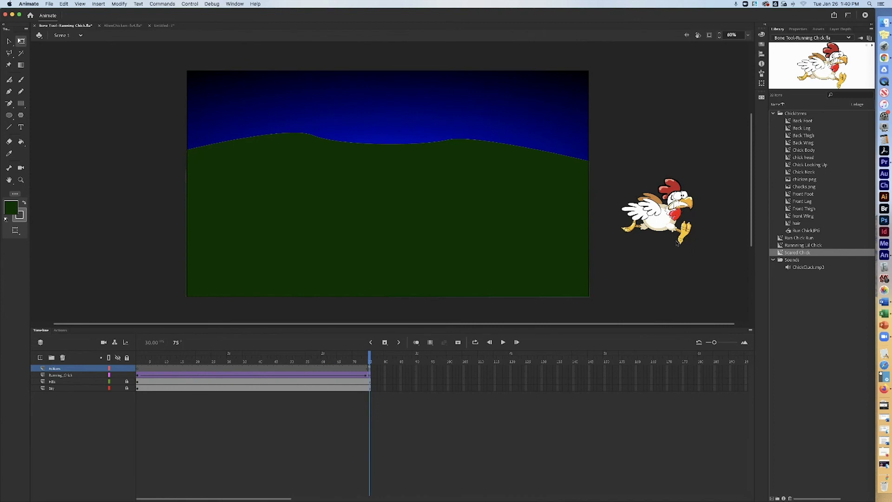
{"action": "key", "text": "super+Return"}
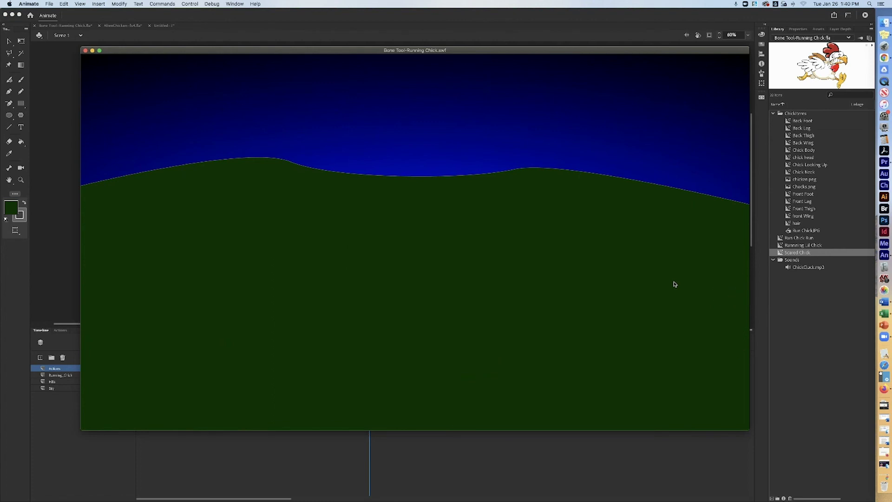
{"action": "left_click", "coordinate": [85, 51]}
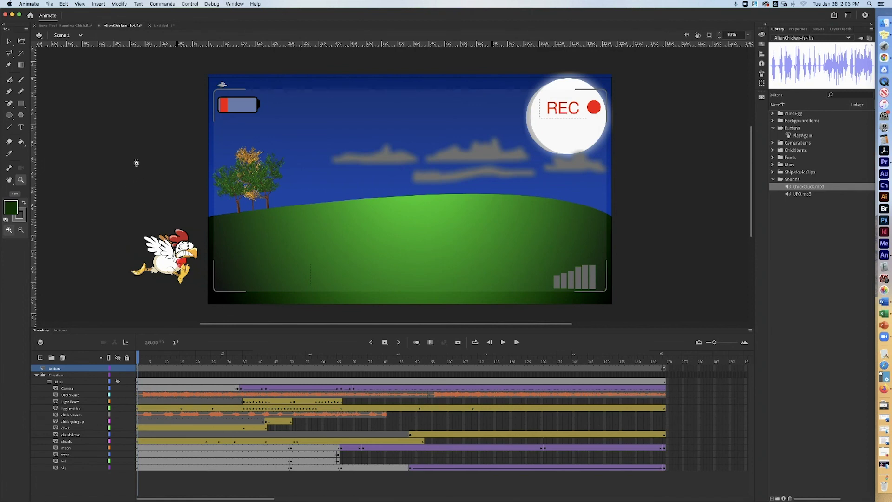
Test the AlienChicken movie as an example and close its preview.
{"action": "key", "text": "super+Return"}
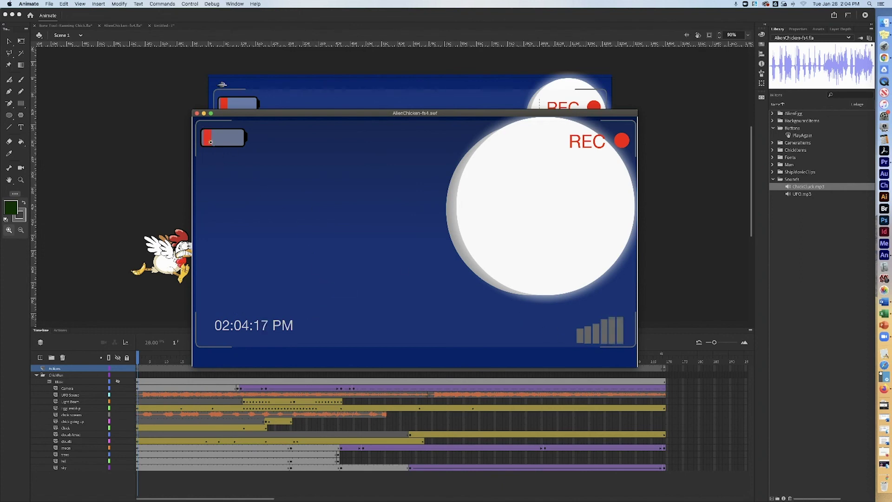
{"action": "left_click", "coordinate": [197, 113]}
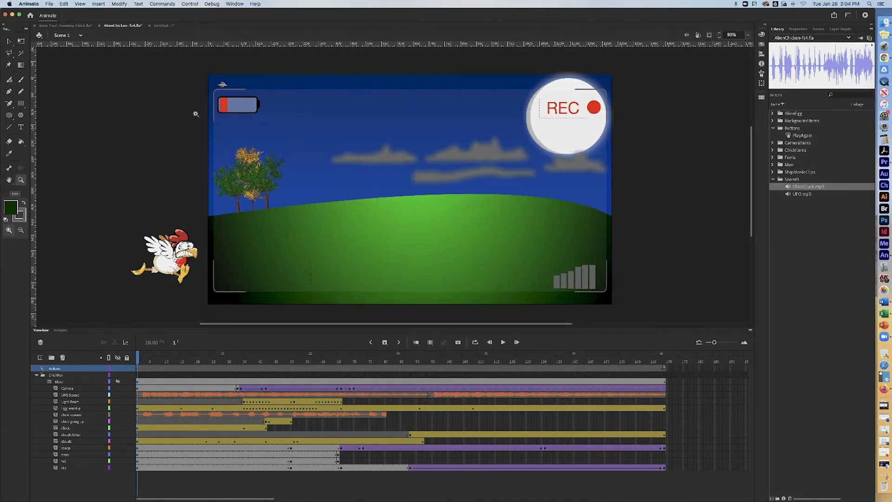